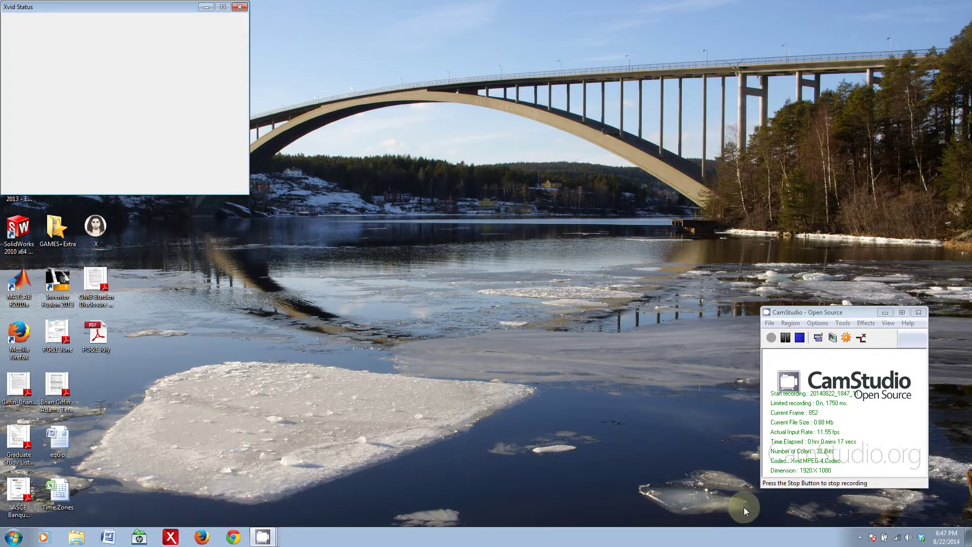
# Browse Dropbox to Steel Bridge 2014 - 2015 > Design > Excel Macro Toolsets and locate proto.BRIDGE
pyautogui.click(921, 538)
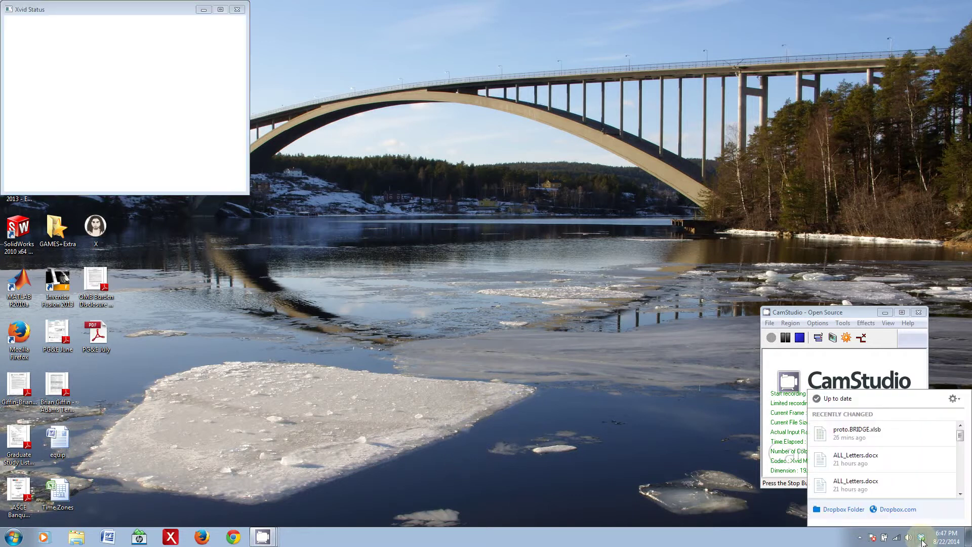
pyautogui.click(833, 509)
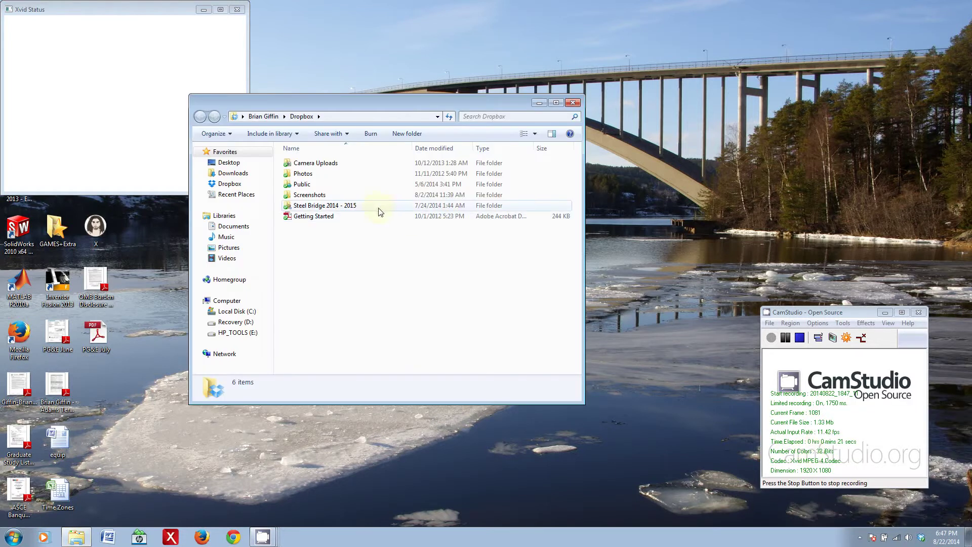
pyautogui.doubleClick(357, 206)
pyautogui.doubleClick(330, 174)
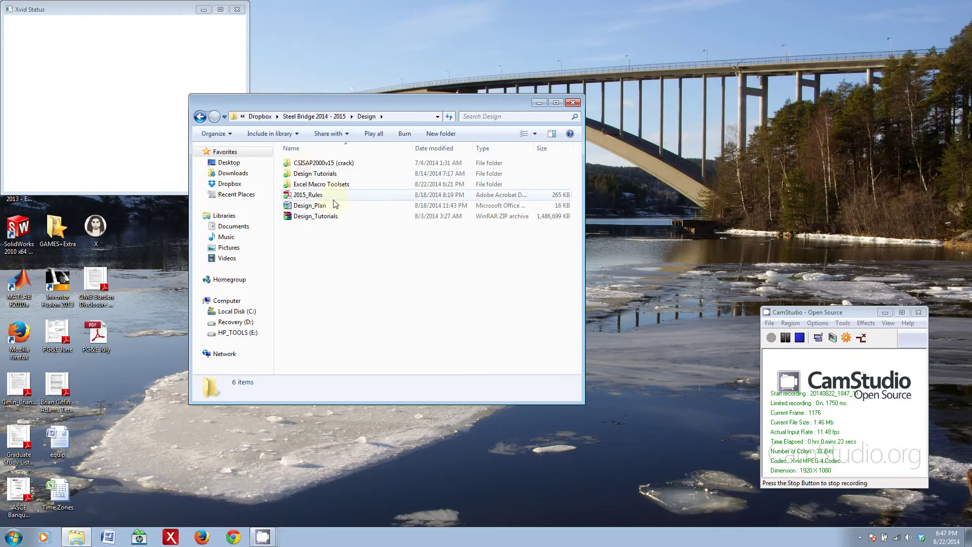
pyautogui.doubleClick(336, 185)
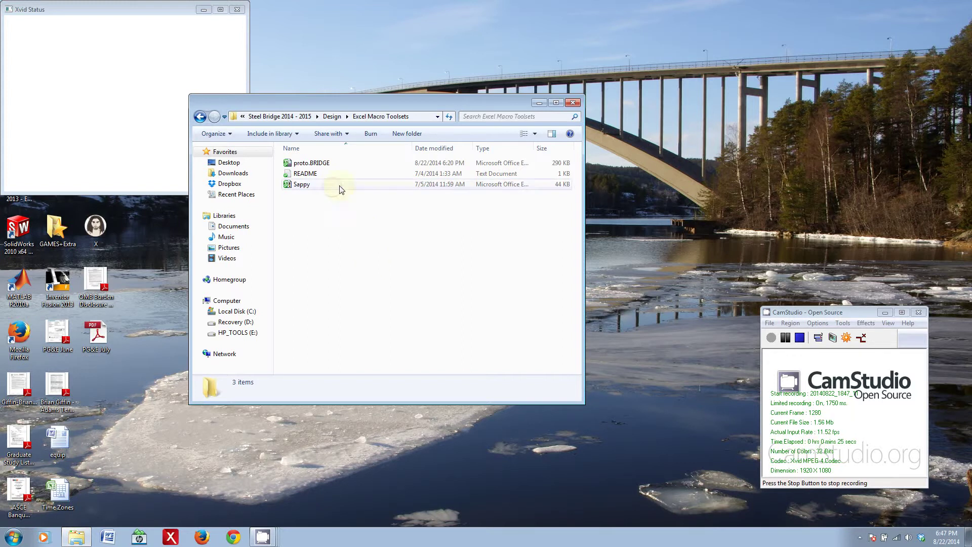
pyautogui.click(323, 165)
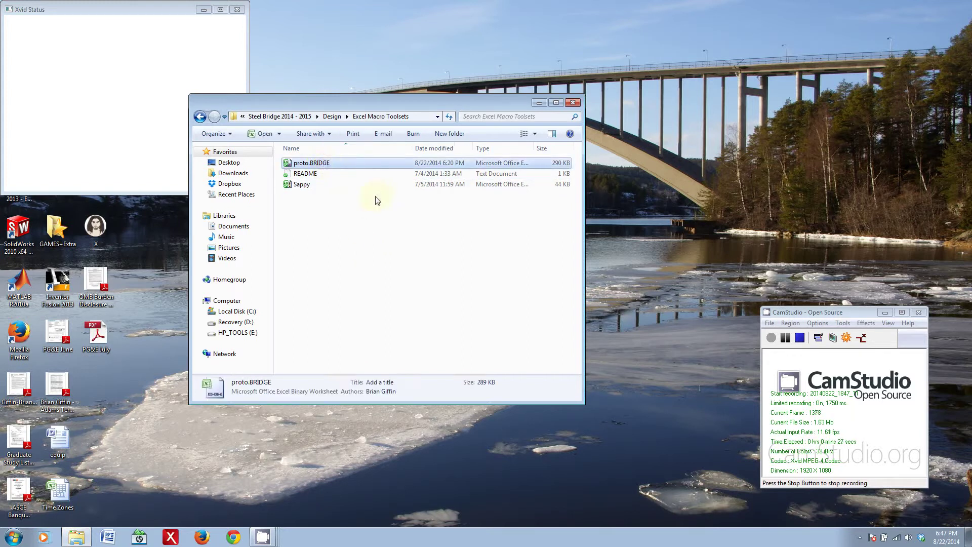
pyautogui.moveTo(354, 109); pyautogui.dragTo(438, 108)
pyautogui.click(410, 213)
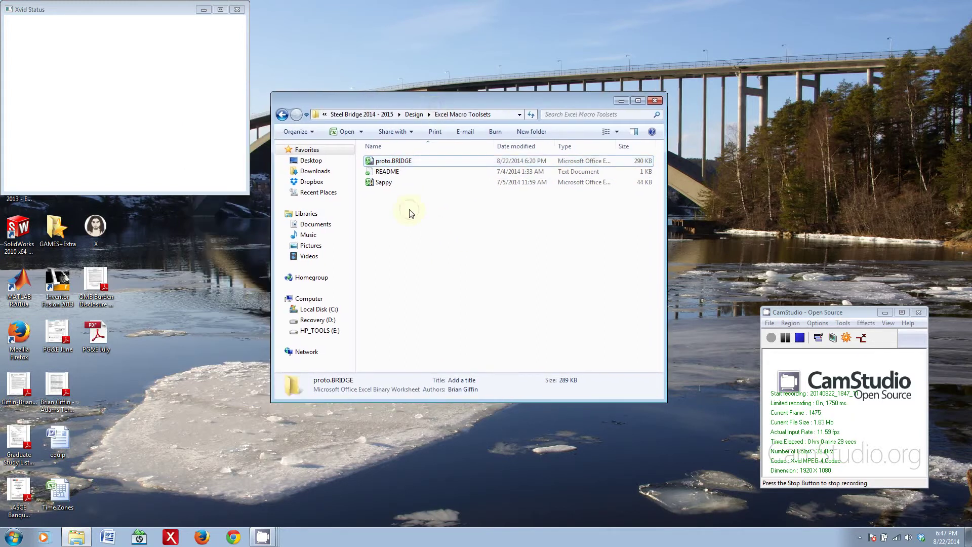
pyautogui.click(404, 162)
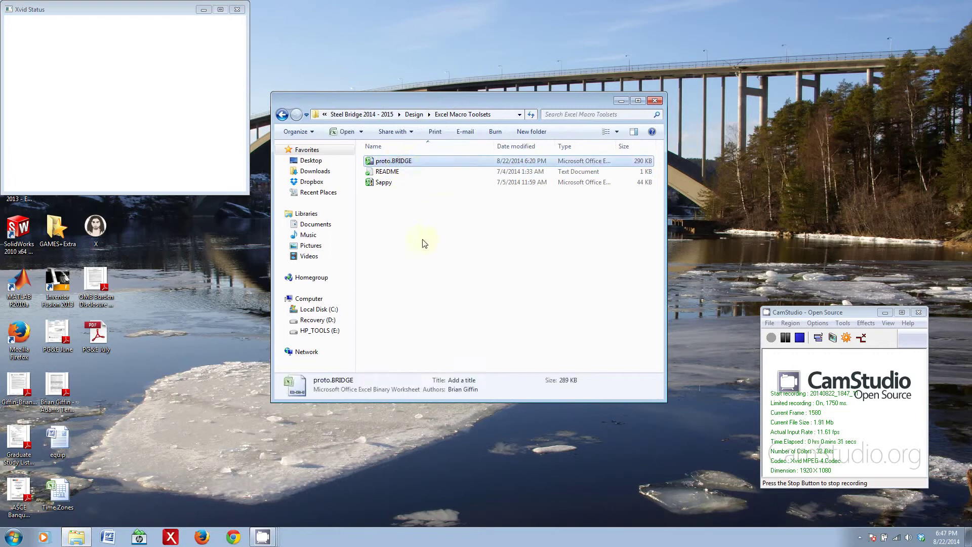
pyautogui.click(418, 284)
# Reach the Excel Tools folder from the Explorer jump list and open proto.BRIDGE in Excel
pyautogui.rightClick(76, 537)
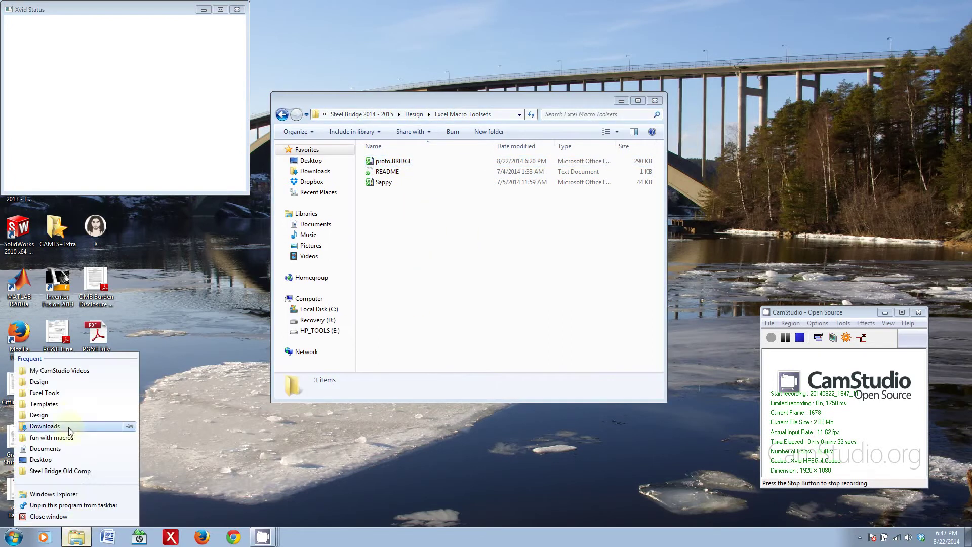
pyautogui.click(66, 392)
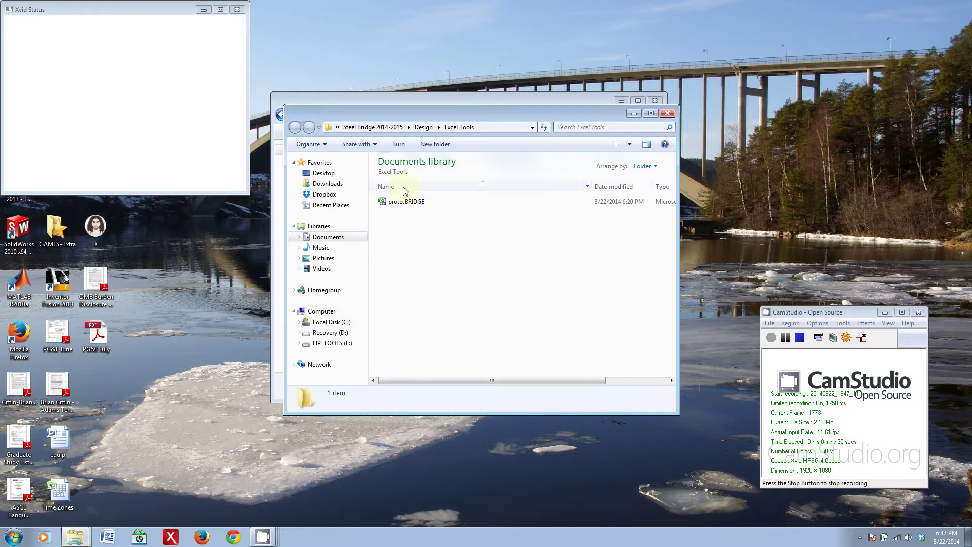
pyautogui.click(405, 201)
pyautogui.moveTo(425, 115); pyautogui.dragTo(363, 162)
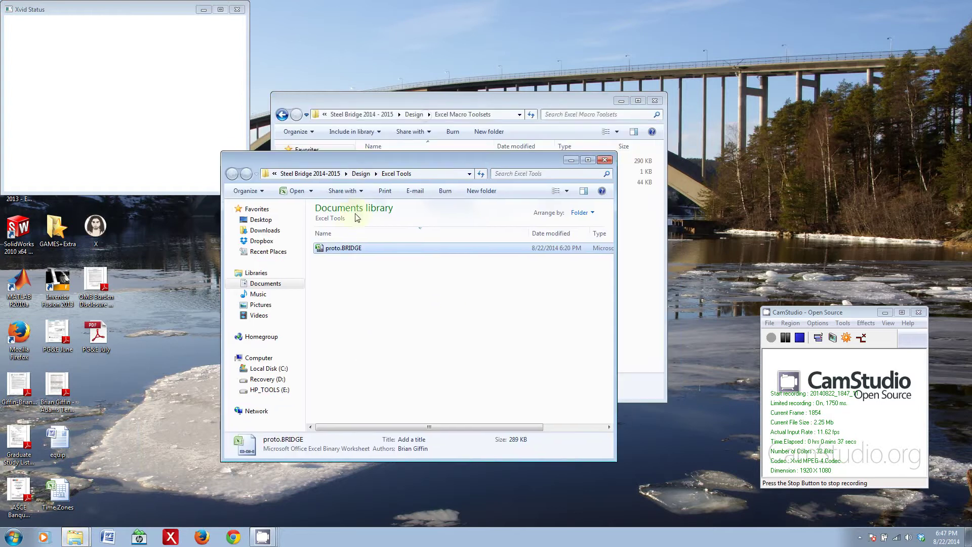
pyautogui.click(655, 101)
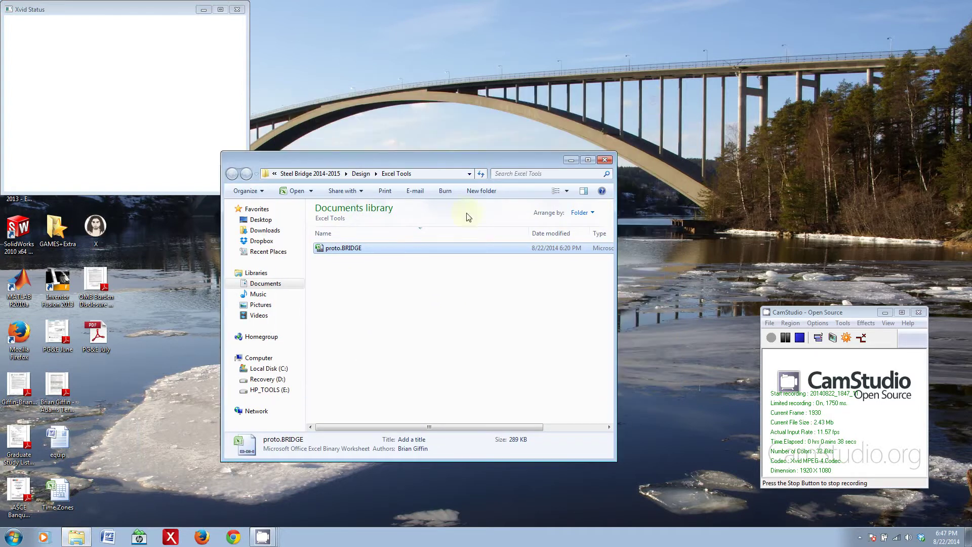
pyautogui.doubleClick(339, 248)
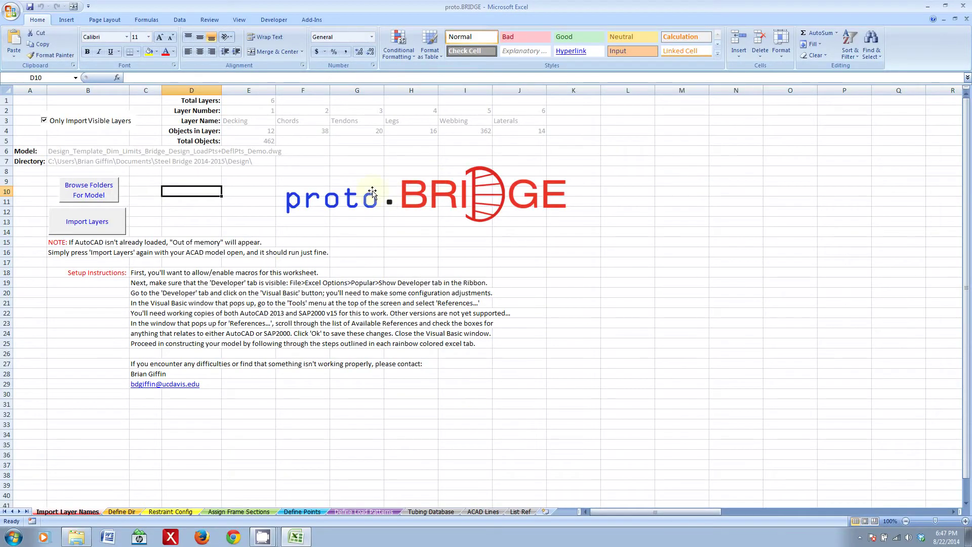
# Bring the proto.BRIDGE workbook back to the front and work on its Import Layer Names sheet
pyautogui.click(77, 542)
pyautogui.click(611, 159)
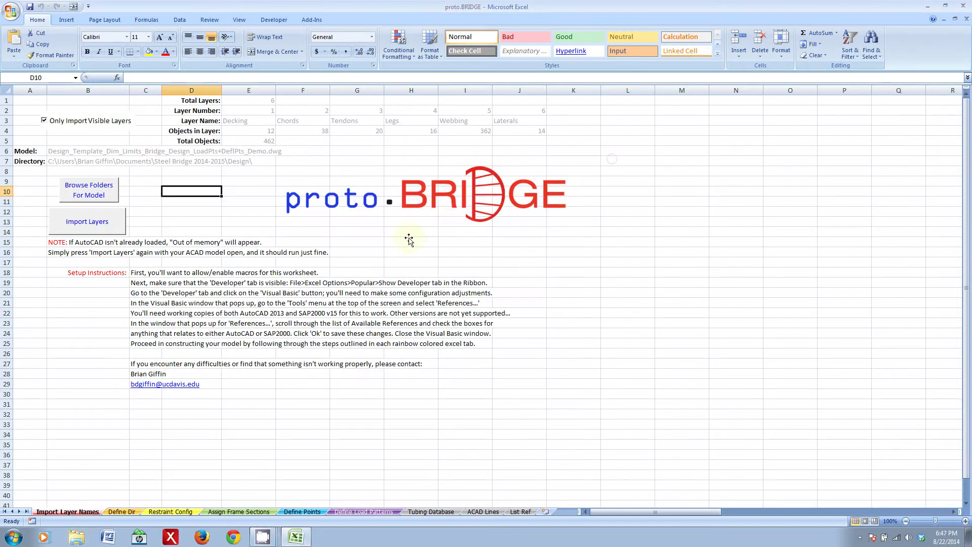
pyautogui.click(208, 205)
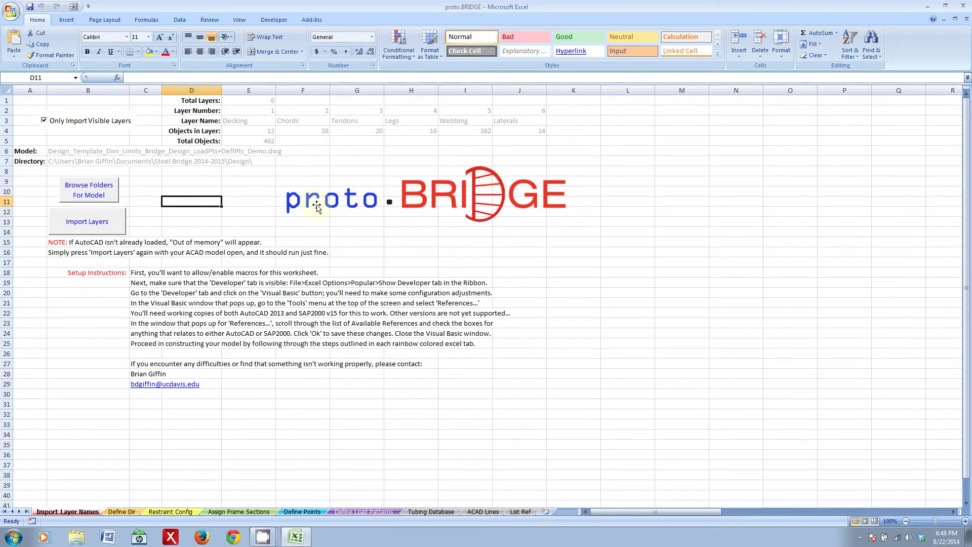
pyautogui.click(148, 181)
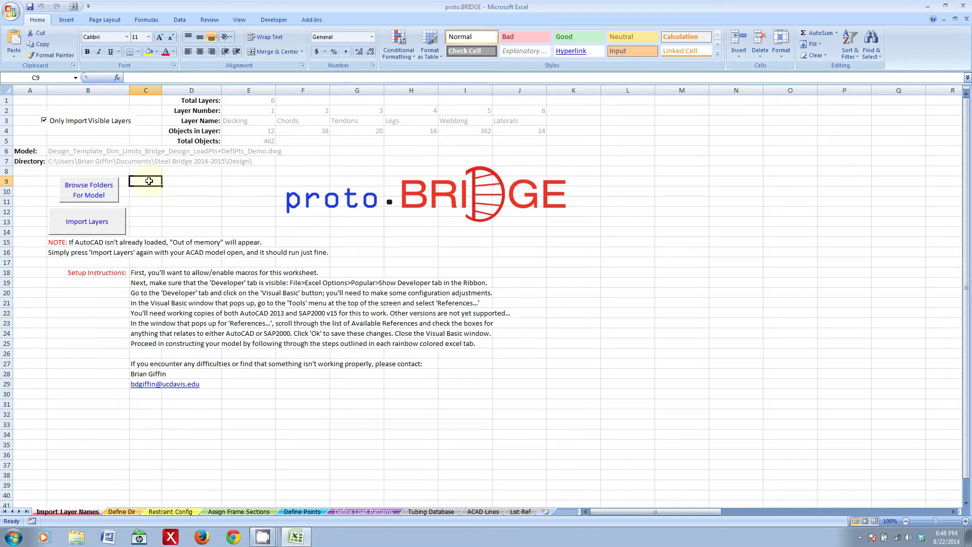
pyautogui.click(30, 180)
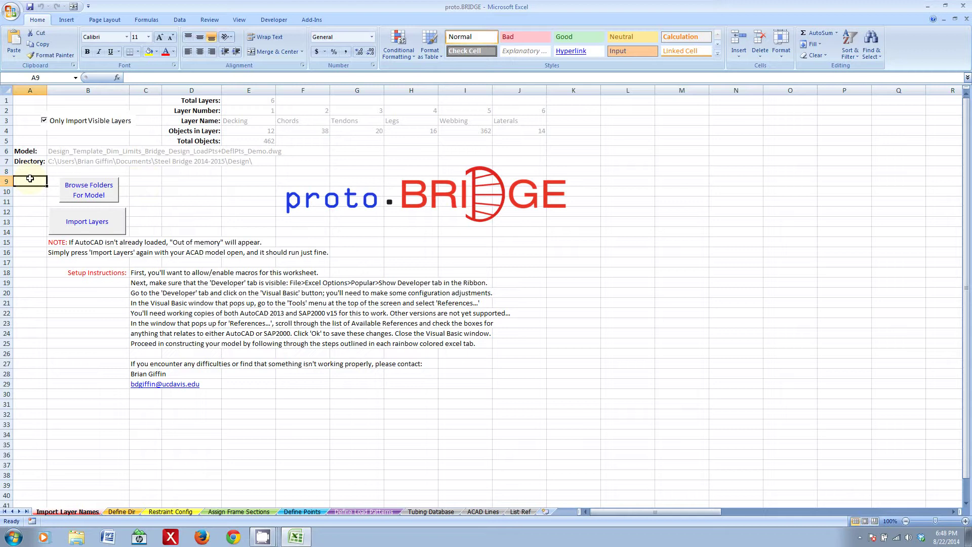
pyautogui.click(165, 190)
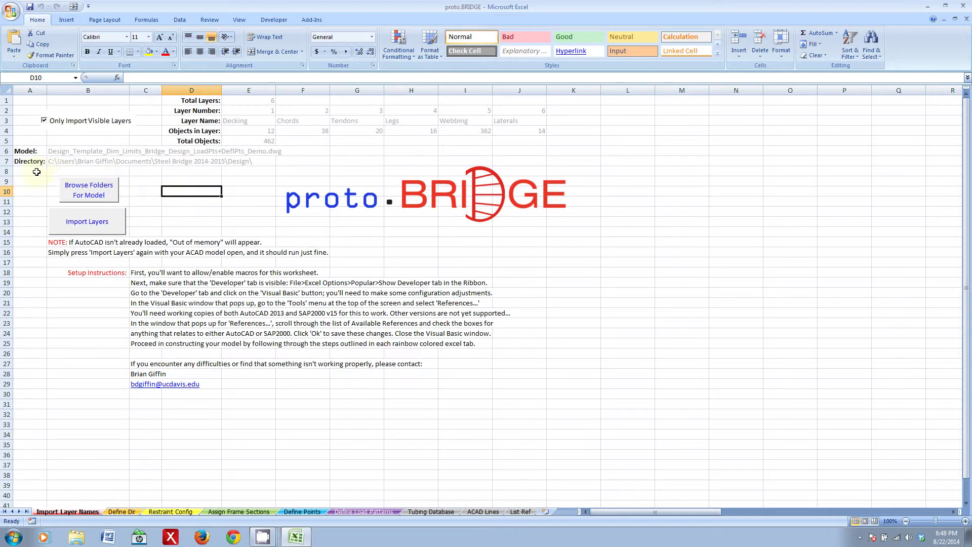
pyautogui.click(169, 172)
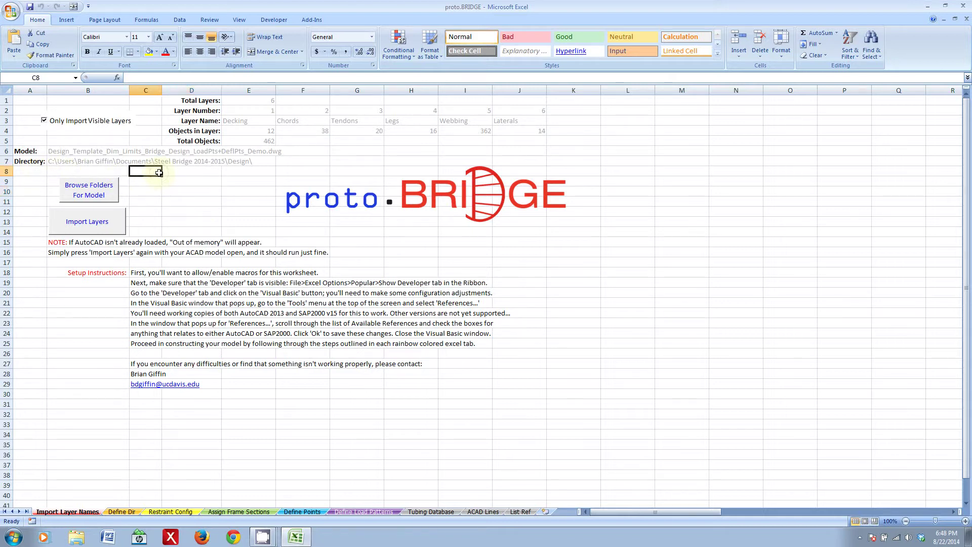
# Use Browse Folders For Model to bring up the Select a File for Importing Layer Names dialog
pyautogui.click(24, 170)
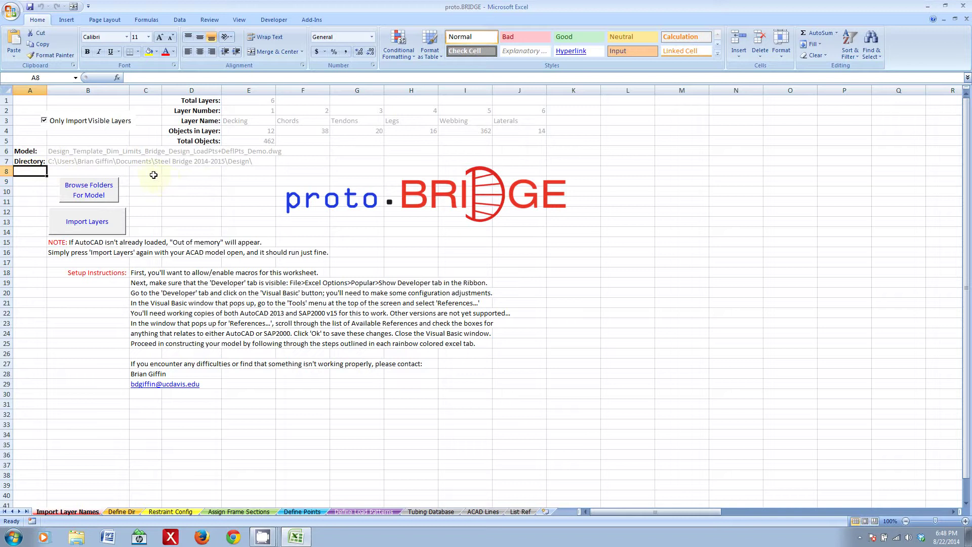
pyautogui.click(32, 193)
pyautogui.click(31, 172)
pyautogui.click(145, 173)
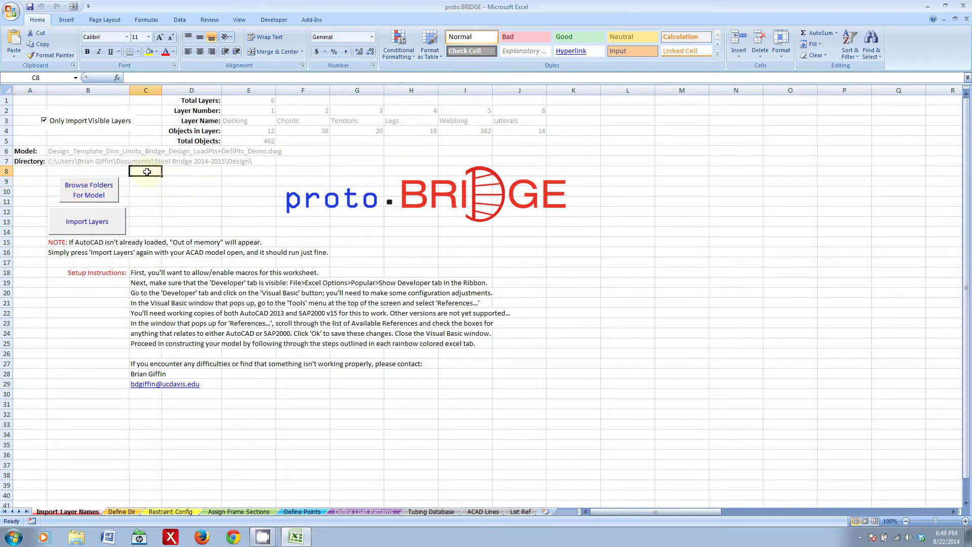
pyautogui.click(30, 172)
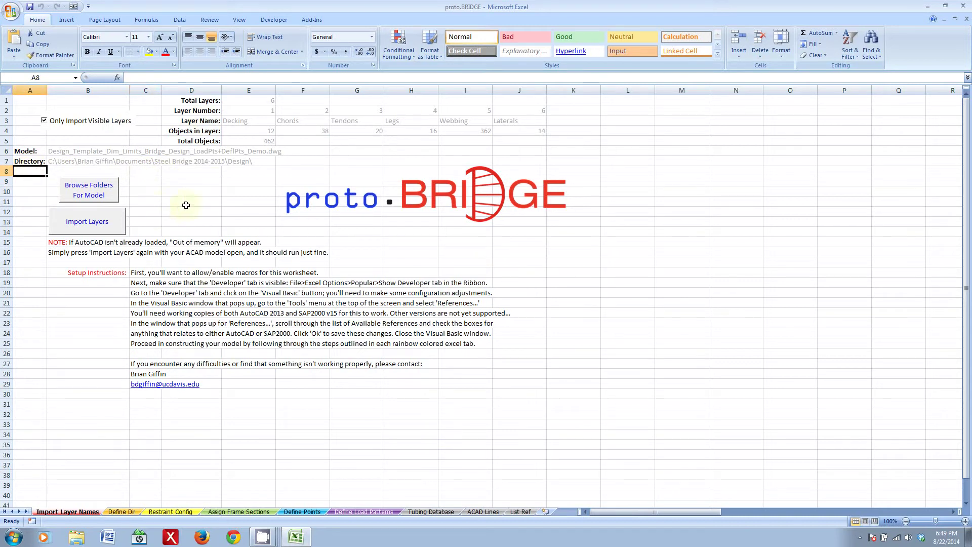
pyautogui.click(221, 191)
pyautogui.click(91, 190)
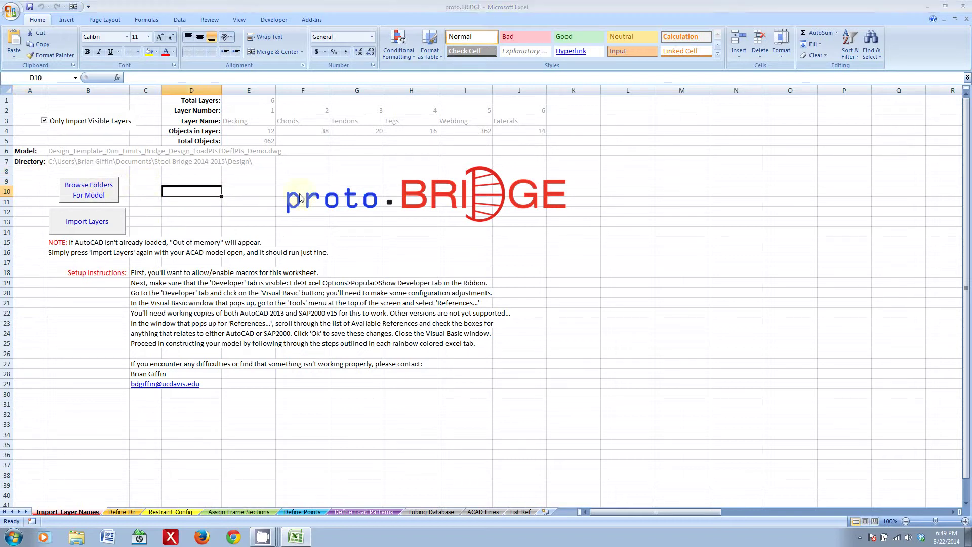
# Choose the 8/22 Design_Template_Dim_Limits_Bridge_Design_LoadPts+DeflPts_Demo drawing and confirm it with OK
pyautogui.click(418, 225)
pyautogui.scroll(-3, 431, 273)
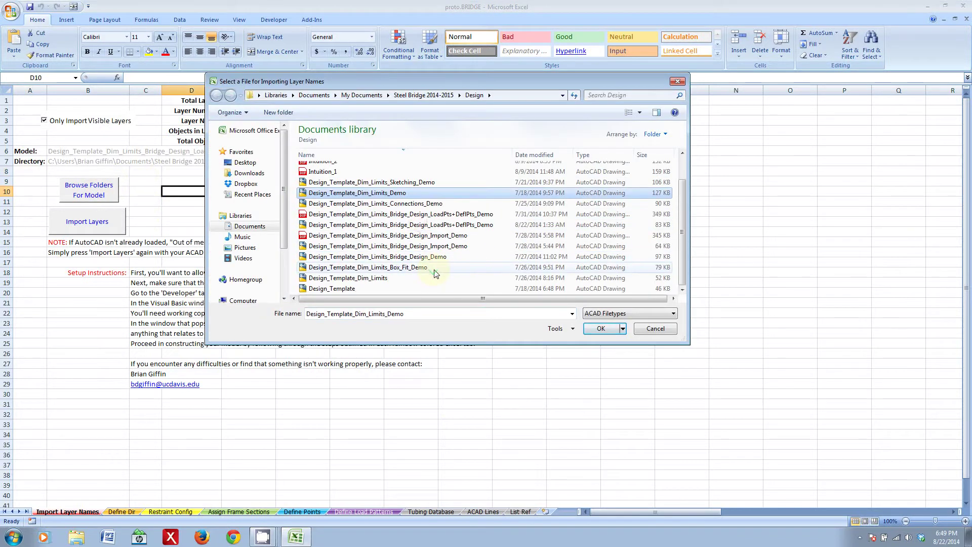
pyautogui.click(390, 225)
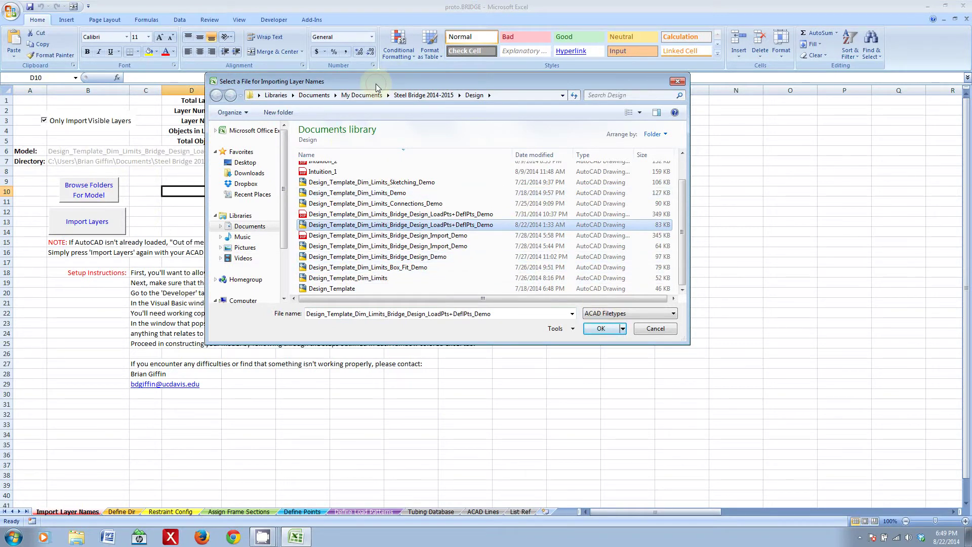
pyautogui.moveTo(376, 84); pyautogui.dragTo(452, 109)
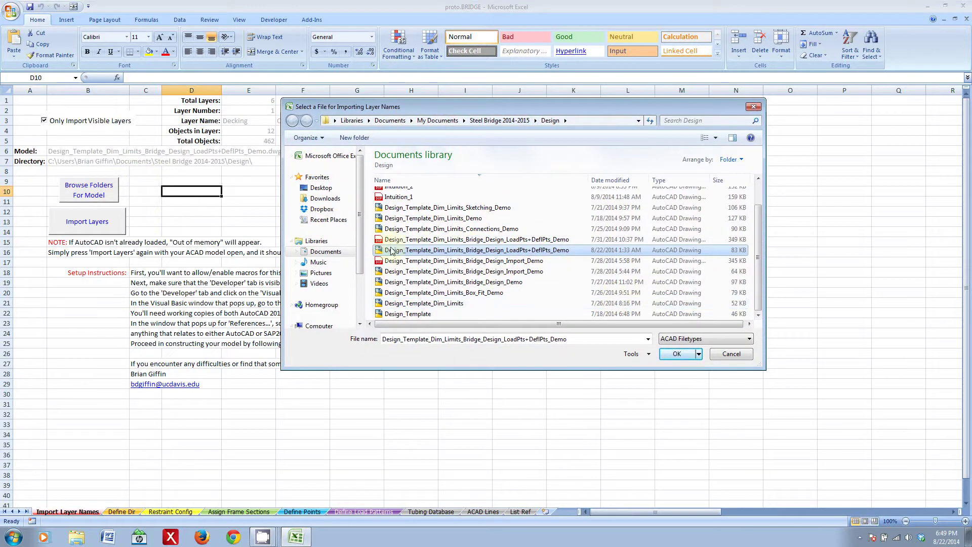
pyautogui.click(676, 354)
pyautogui.click(174, 202)
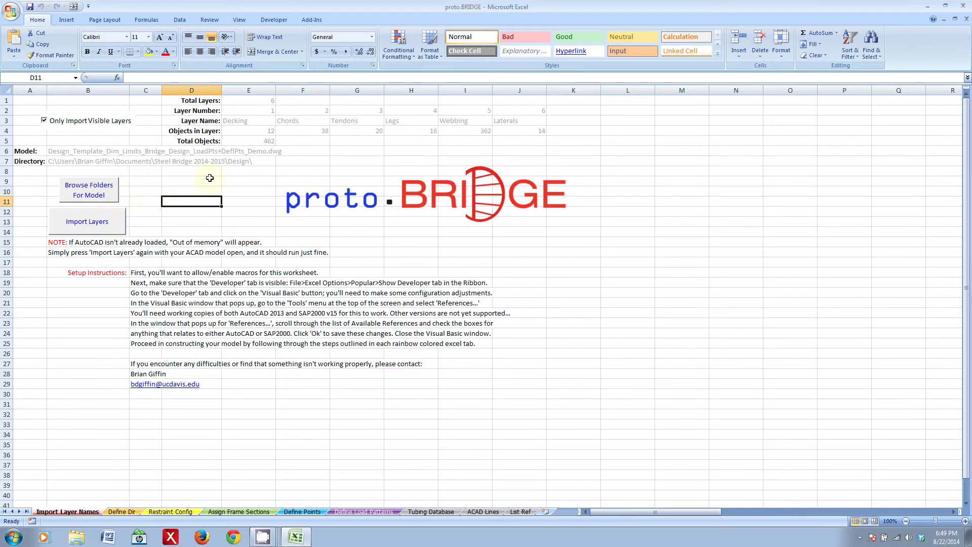
# Import layers after checking AutoCAD's list: Decking 12, Chords 38, Tendons 20, Legs 16, Webbing 362, Laterals 14
pyautogui.click(94, 222)
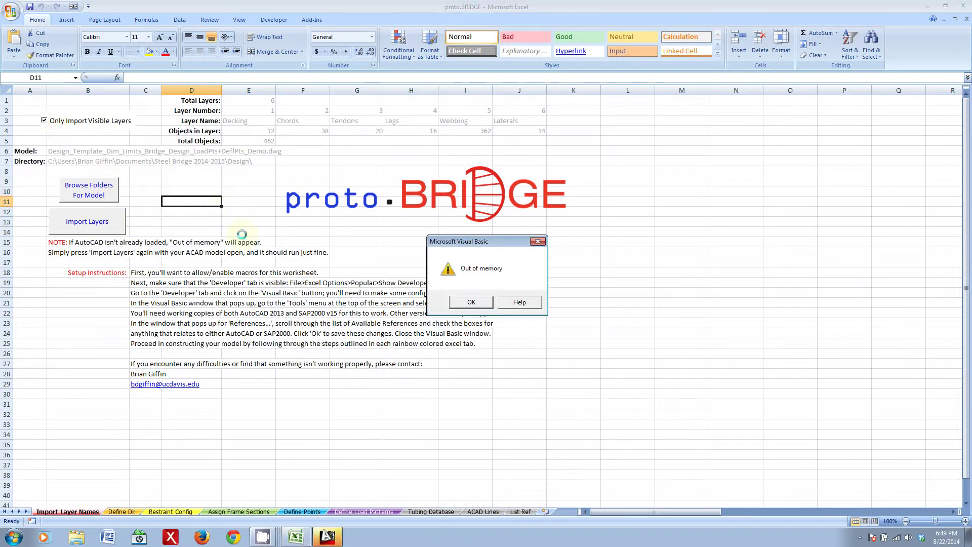
pyautogui.click(471, 304)
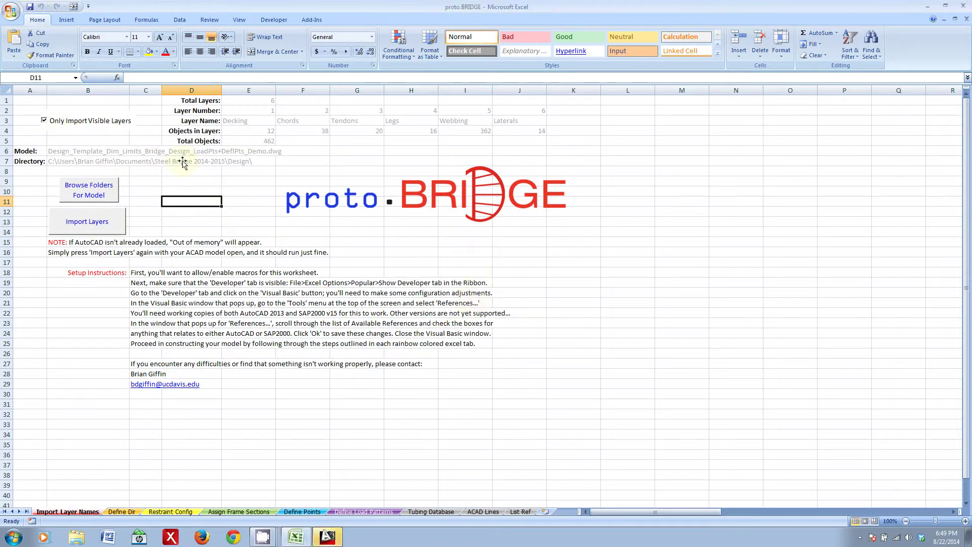
pyautogui.click(337, 541)
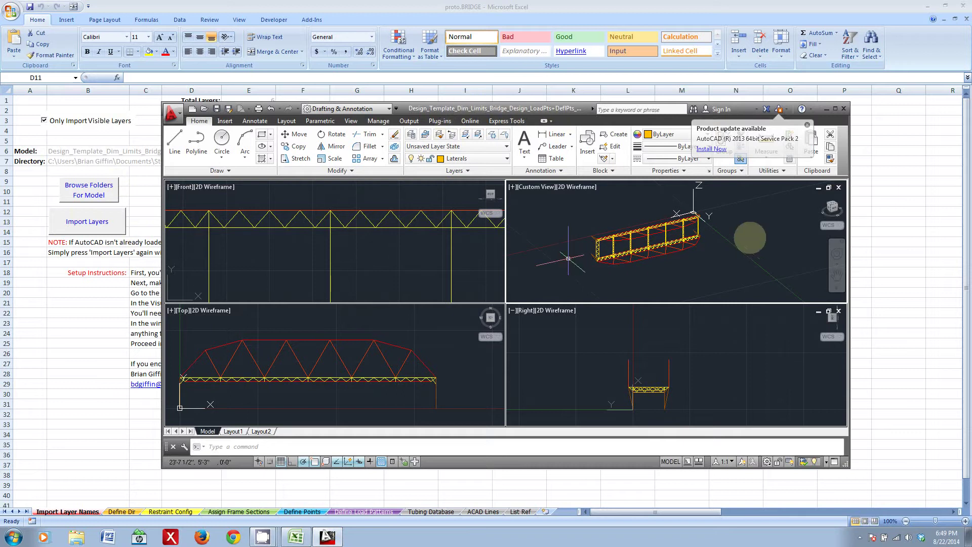
pyautogui.click(487, 158)
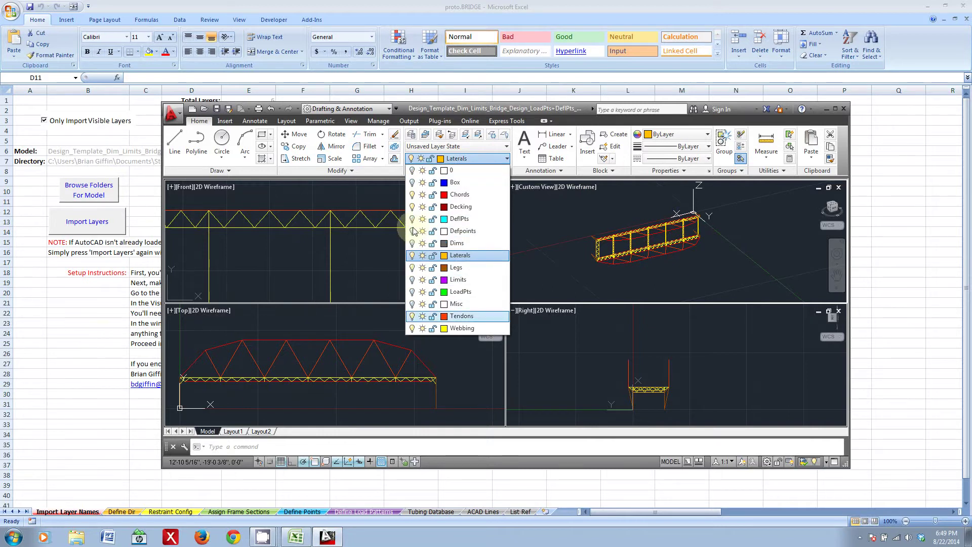
pyautogui.click(116, 320)
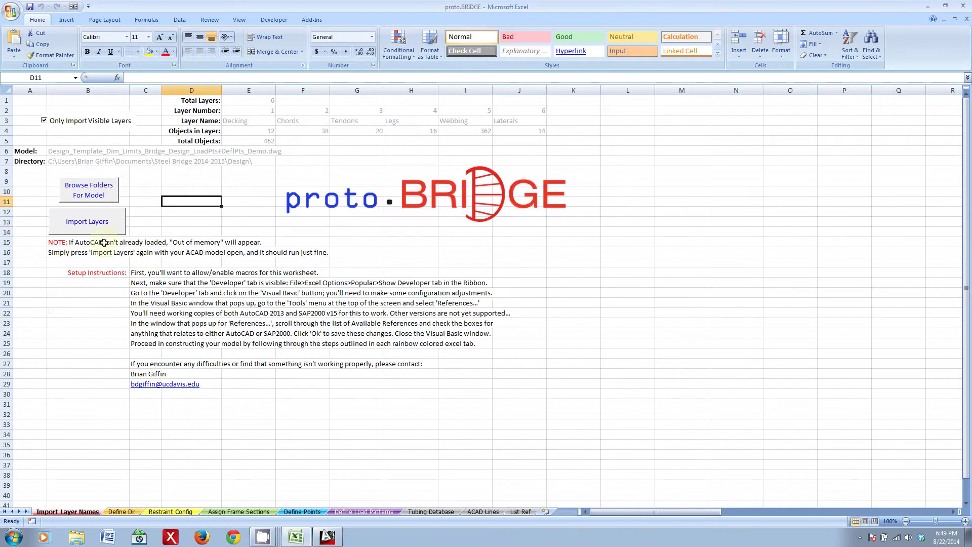
pyautogui.click(104, 230)
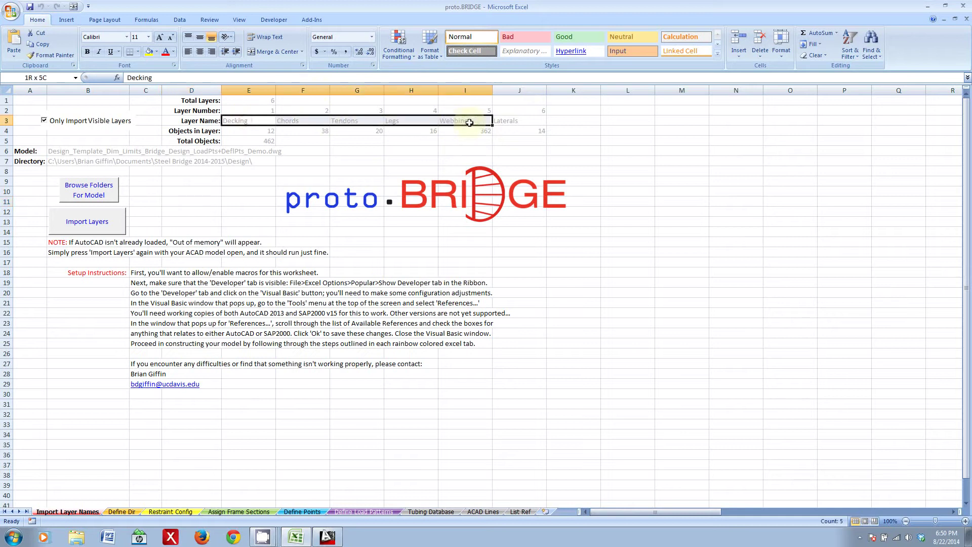
# On the Define Dir sheet, compare the ACAD axis mapping against the drawing's UCS in AutoCAD
pyautogui.click(122, 511)
pyautogui.click(98, 223)
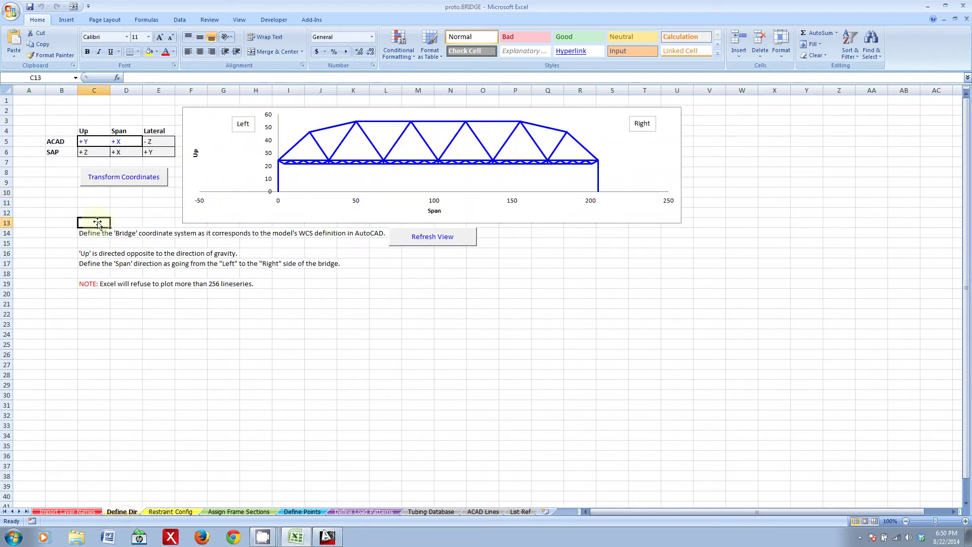
pyautogui.click(119, 203)
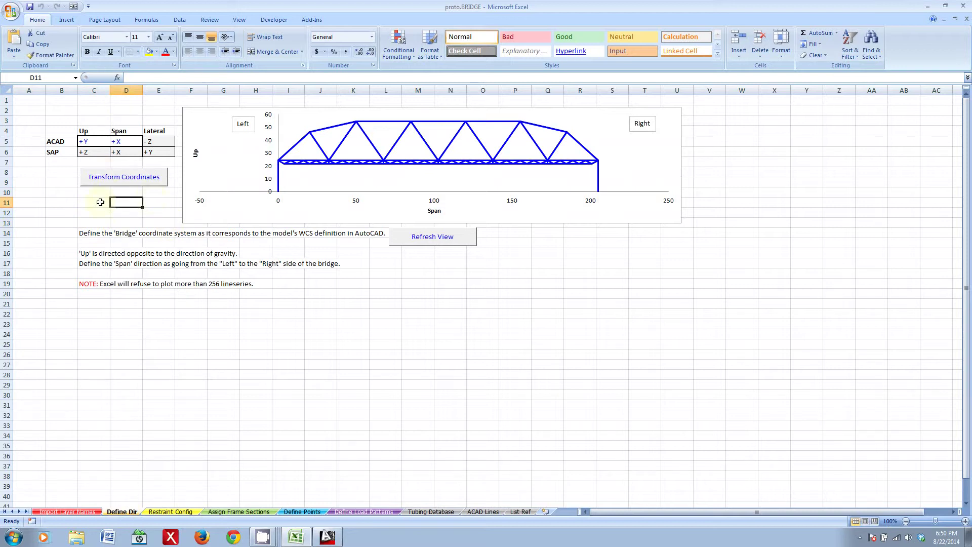
pyautogui.click(67, 138)
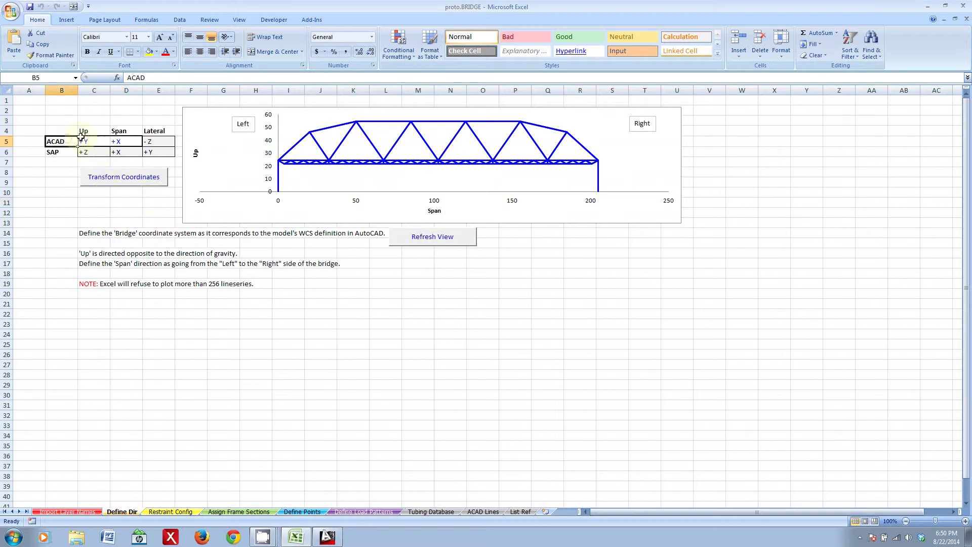
pyautogui.click(109, 118)
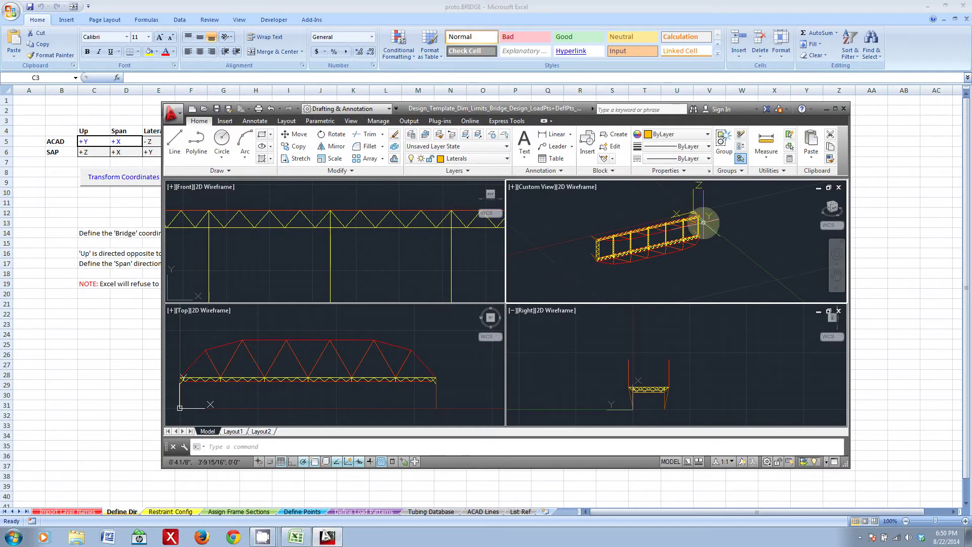
pyautogui.moveTo(703, 222); pyautogui.dragTo(712, 225)
pyautogui.press('Escape')
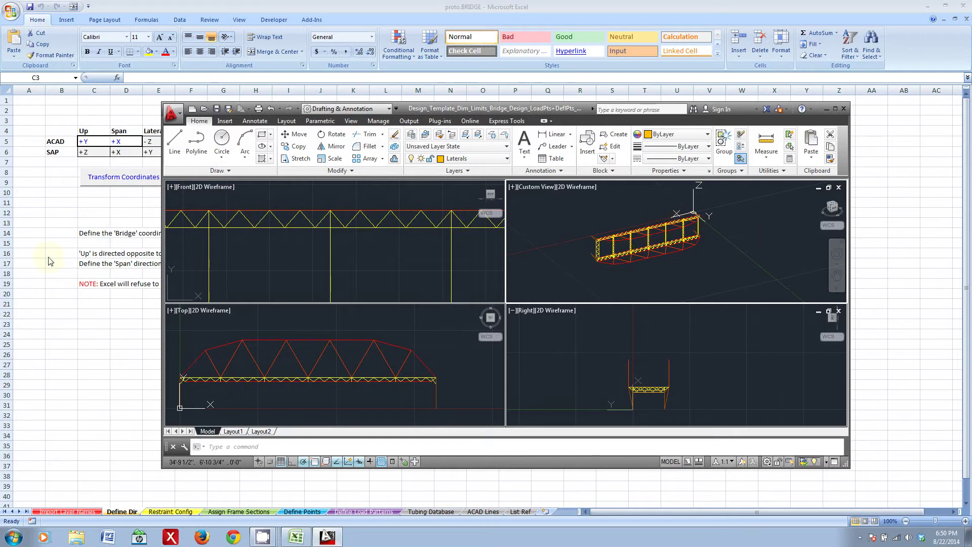
pyautogui.click(114, 228)
# Transform coordinates so ACAD +Y, +X, -Z map to SAP +Z, +X, +Y, and refresh the elevation
pyautogui.click(61, 197)
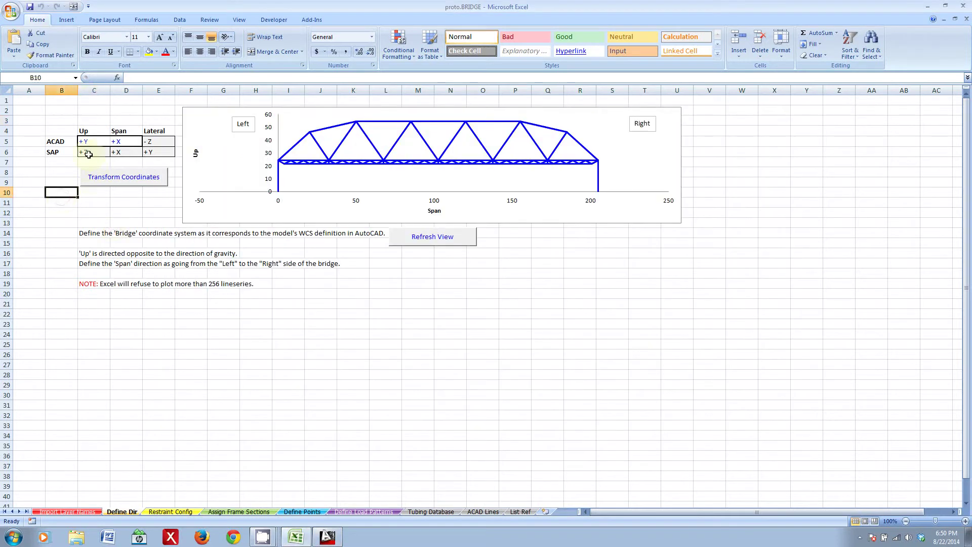
pyautogui.click(89, 153)
pyautogui.click(126, 120)
pyautogui.click(137, 179)
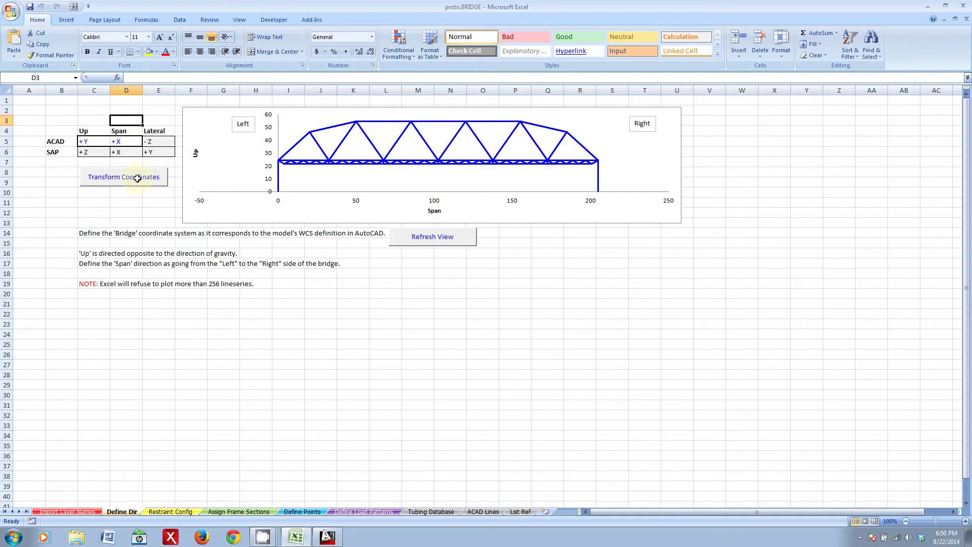
pyautogui.click(443, 231)
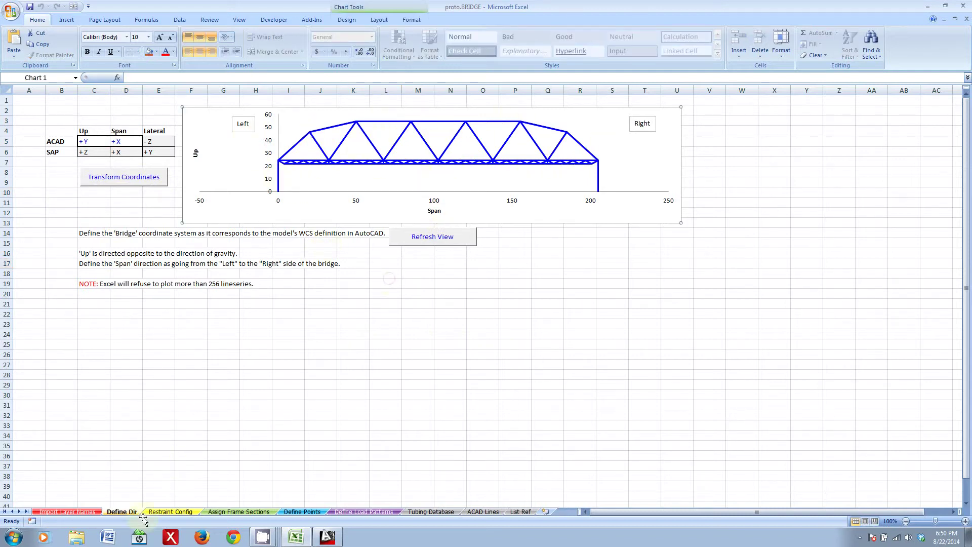
# Detect the four supports on Restraint Config, verify them in AutoCAD, and keep Config. 1 as Pin
pyautogui.click(171, 512)
pyautogui.click(262, 184)
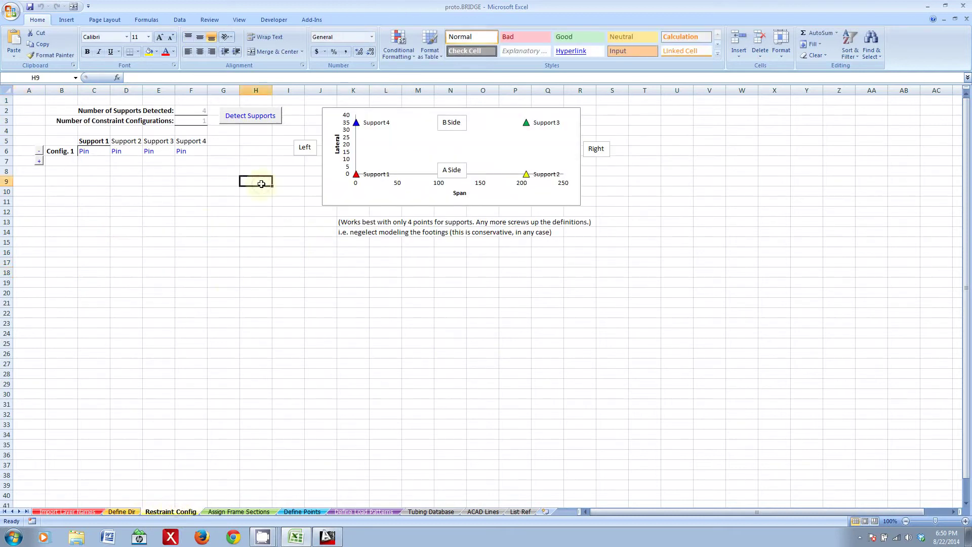
pyautogui.click(252, 117)
pyautogui.click(327, 537)
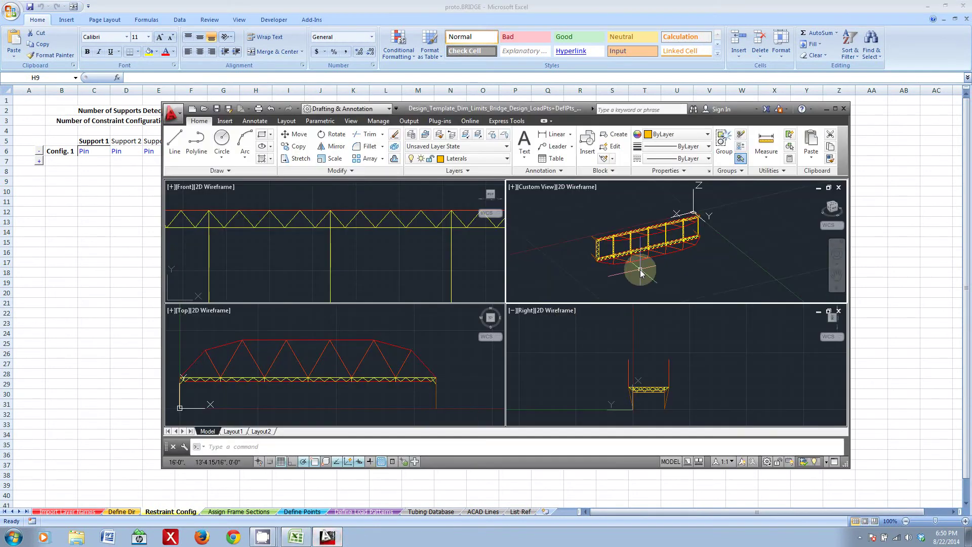
pyautogui.keyDown('shift'); pyautogui.moveTo(640, 273); pyautogui.dragTo(625, 217, button='middle'); pyautogui.keyUp('shift')
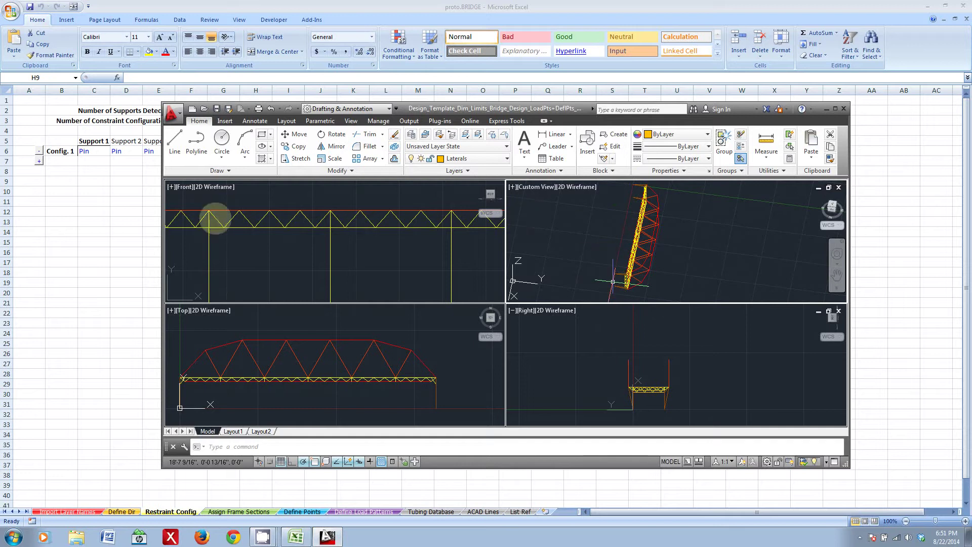
pyautogui.click(119, 229)
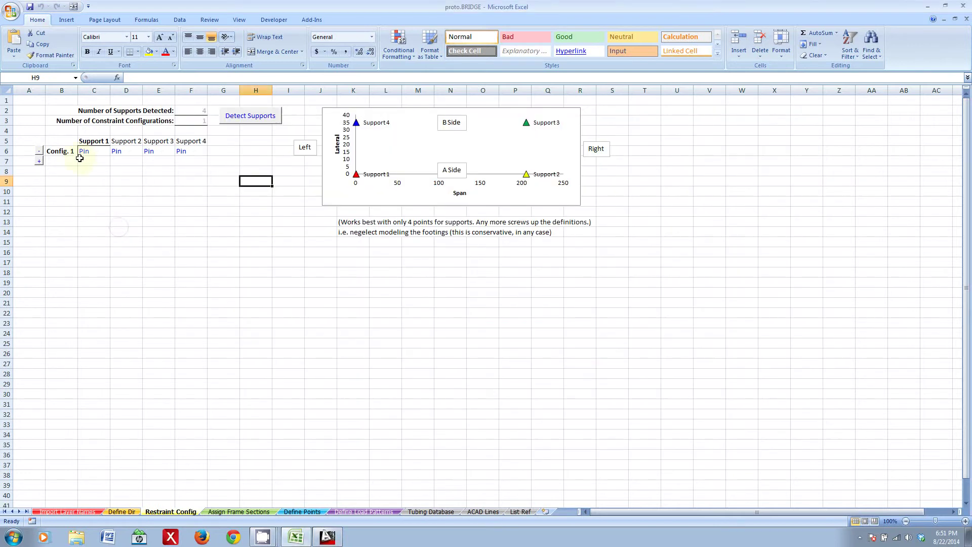
pyautogui.click(94, 151)
pyautogui.click(115, 151)
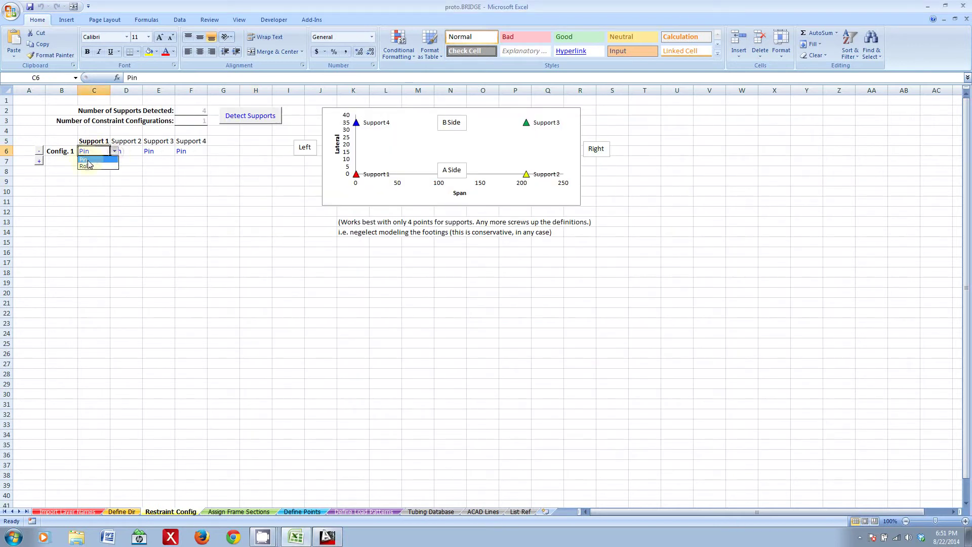
pyautogui.click(259, 172)
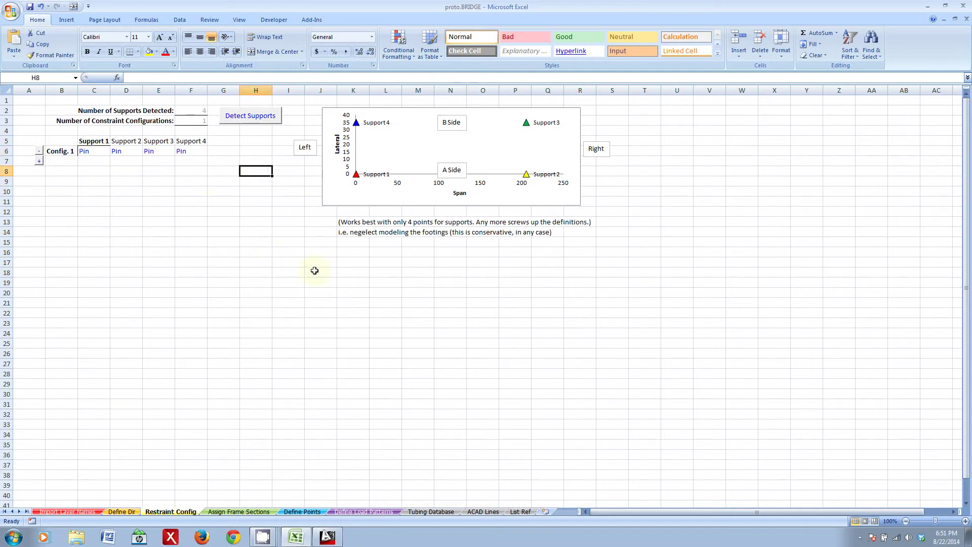
# On Assign Frame Sections, review the Tubing Section cells C3:C8 and the Tendons section choices
pyautogui.click(239, 511)
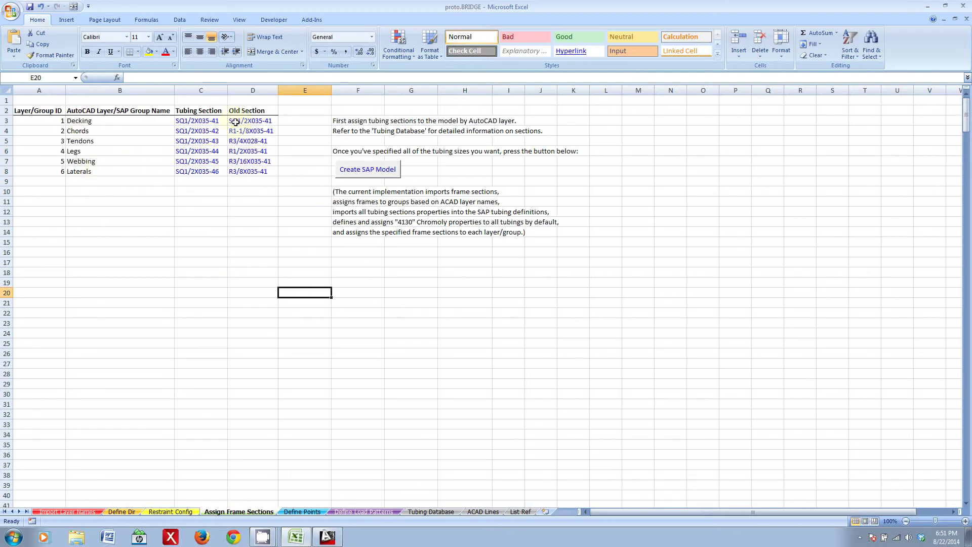
pyautogui.moveTo(194, 120); pyautogui.dragTo(202, 171)
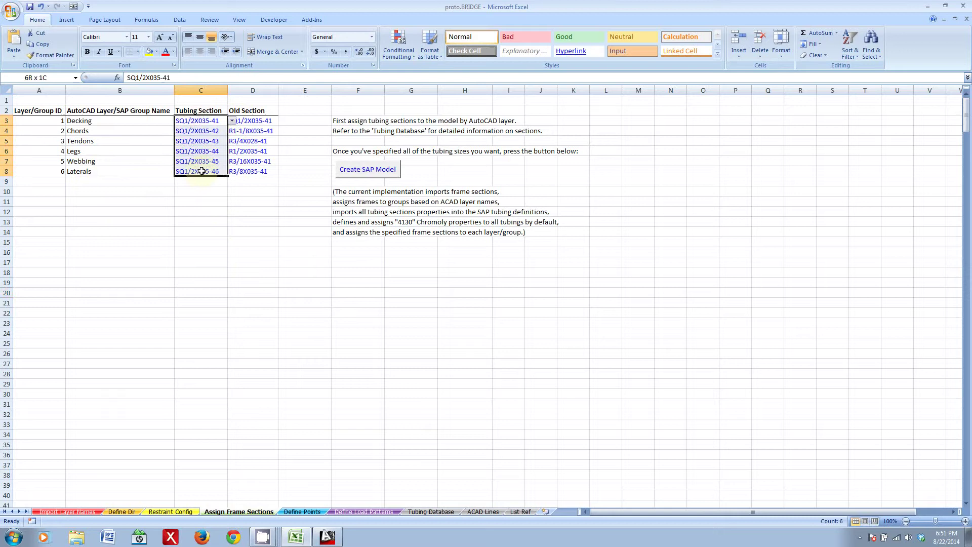
pyautogui.click(248, 191)
pyautogui.click(203, 140)
pyautogui.click(233, 141)
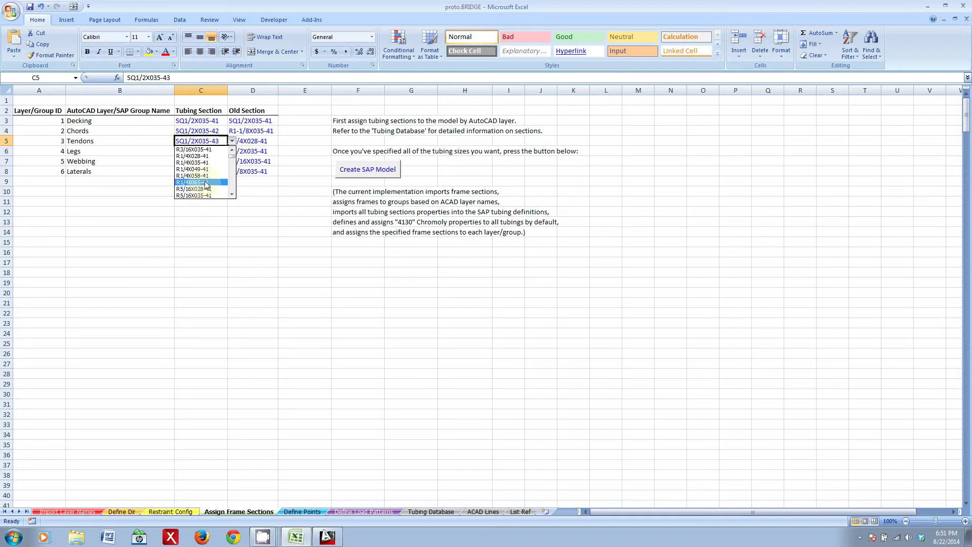
pyautogui.moveTo(232, 160)
pyautogui.mouseDown()
pyautogui.moveTo(234, 193)
pyautogui.moveTo(231, 158)
pyautogui.mouseUp()
pyautogui.click(256, 142)
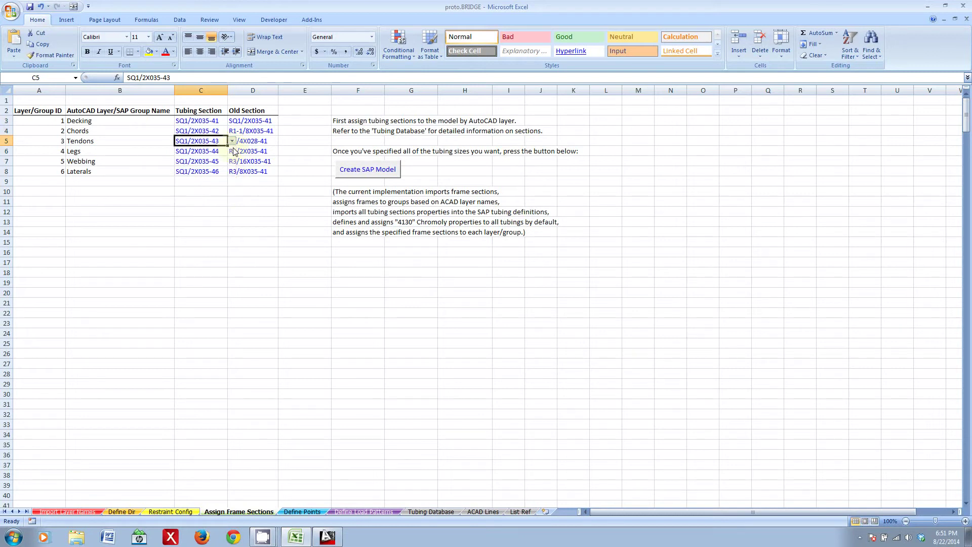
pyautogui.click(304, 141)
# Copy Old Section values D3:D8 into Tubing Section C3:C8, giving SQ1/2X035-41 through R3/8X035-41
pyautogui.moveTo(251, 121); pyautogui.dragTo(251, 170)
pyautogui.hotkey('ctrl', 'c')
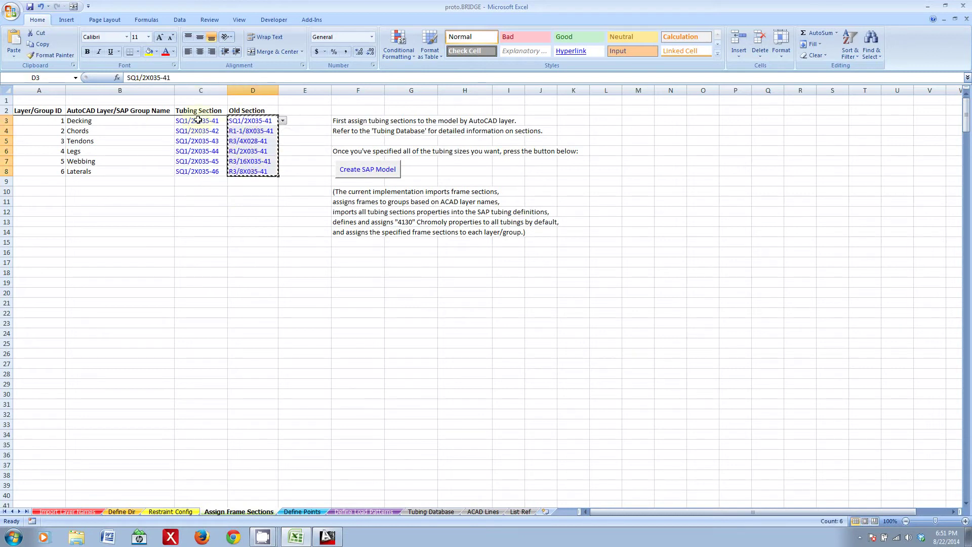
pyautogui.click(195, 121)
pyautogui.hotkey('ctrl', 'v')
pyautogui.click(301, 120)
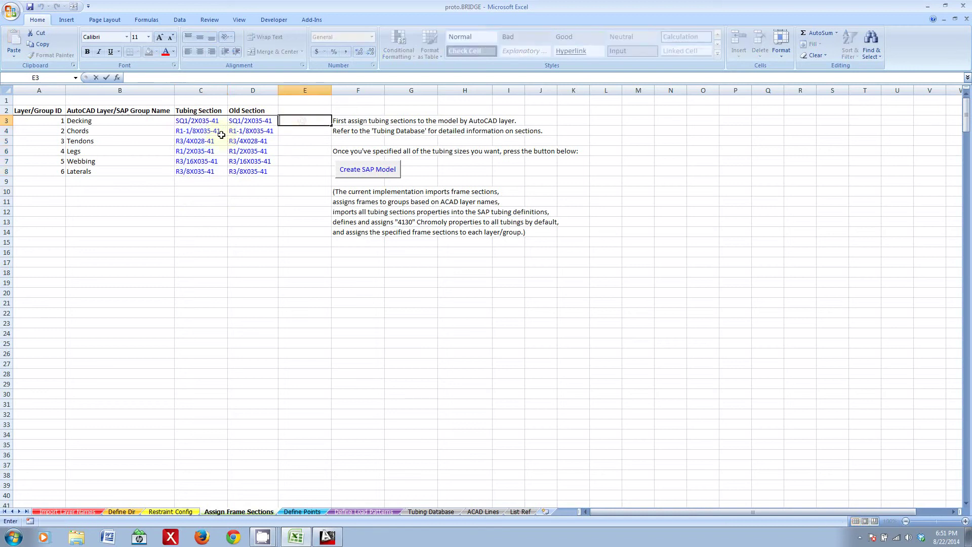
pyautogui.moveTo(197, 122); pyautogui.dragTo(202, 171)
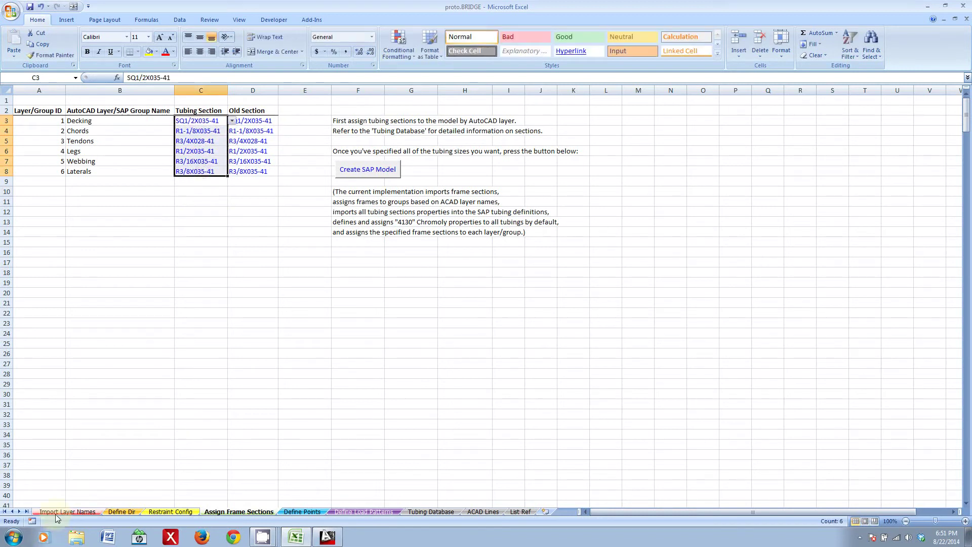
pyautogui.click(225, 216)
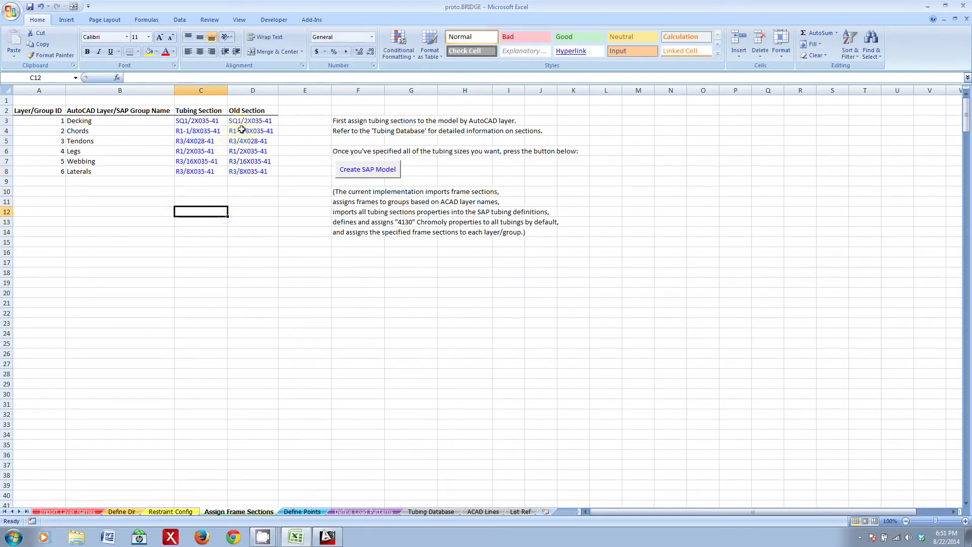
pyautogui.moveTo(243, 120); pyautogui.dragTo(254, 171)
pyautogui.hotkey('ctrl', 'c')
pyautogui.click(213, 121)
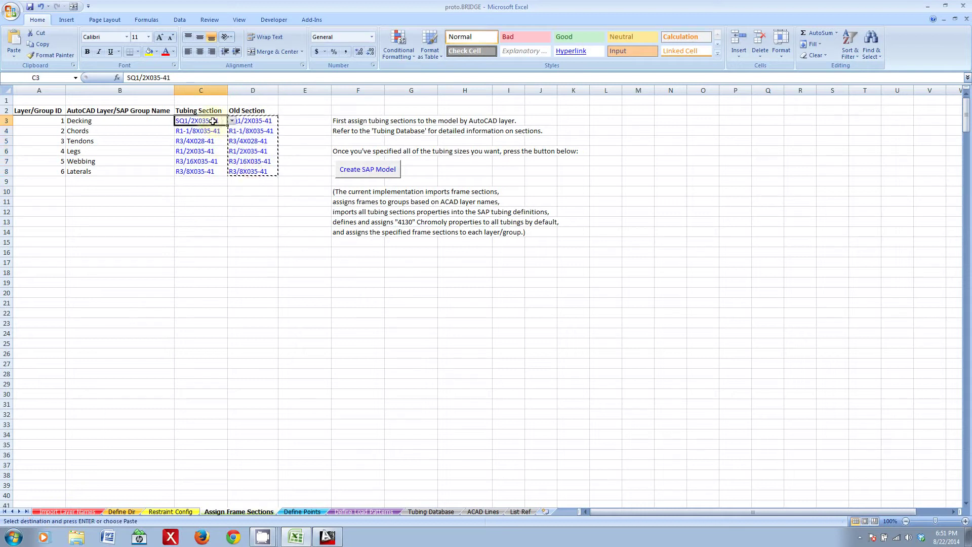
pyautogui.hotkey('ctrl', 'v')
pyautogui.click(299, 121)
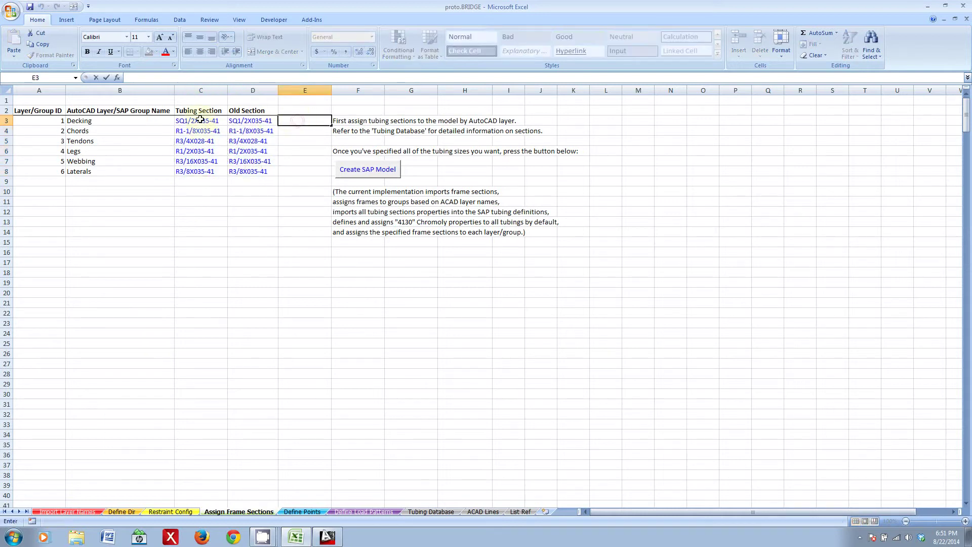
pyautogui.click(299, 231)
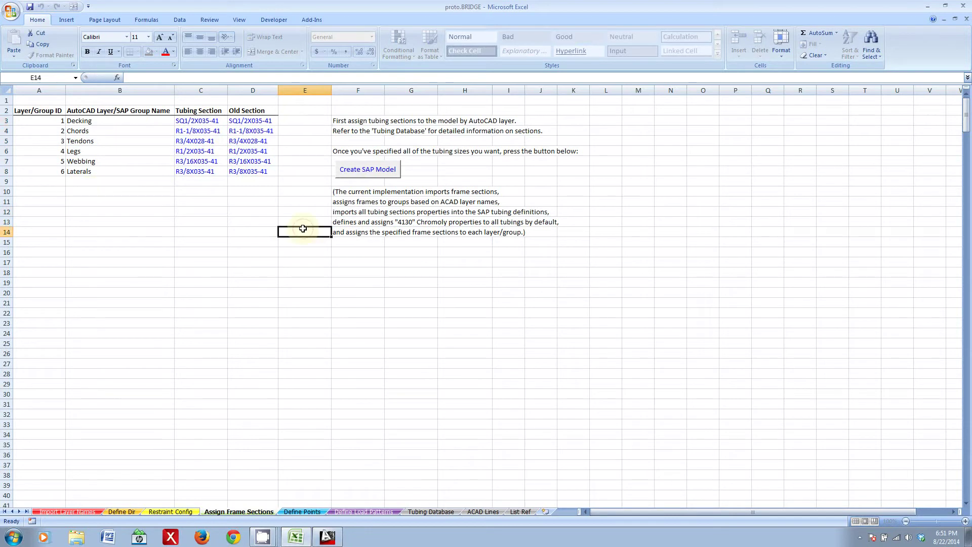
# Build the SAP2000 truss model from the workbook and switch its display from extruded members to thin lines
pyautogui.click(354, 171)
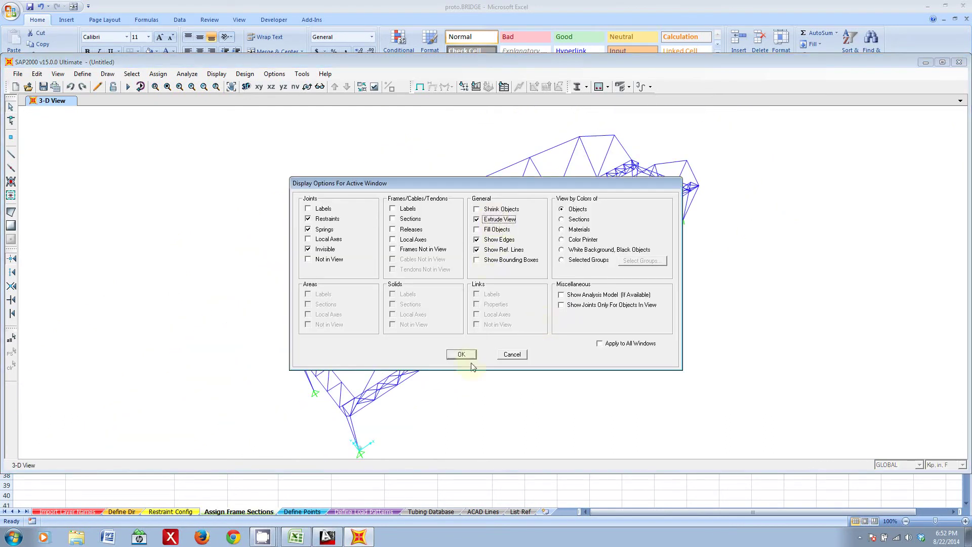
pyautogui.click(461, 355)
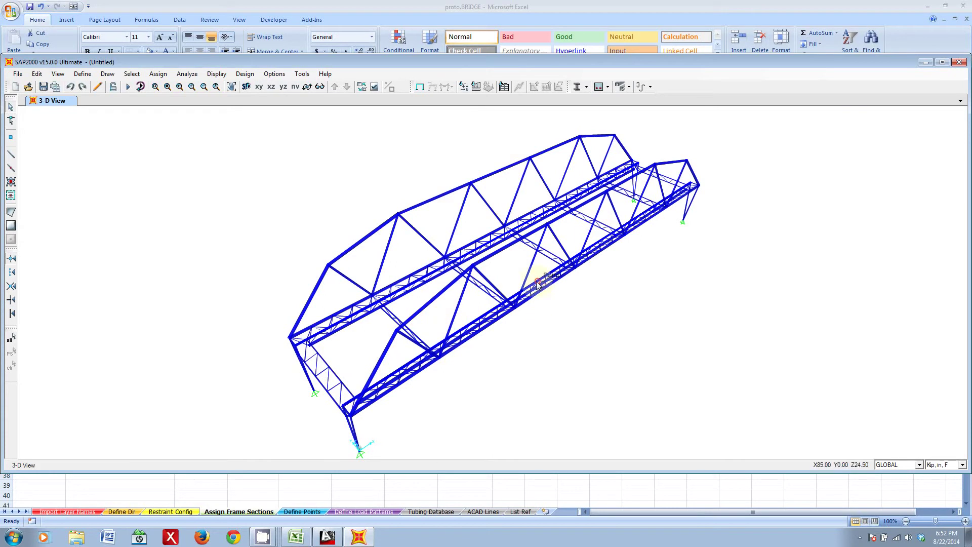
pyautogui.hotkey('ctrl', 'w')
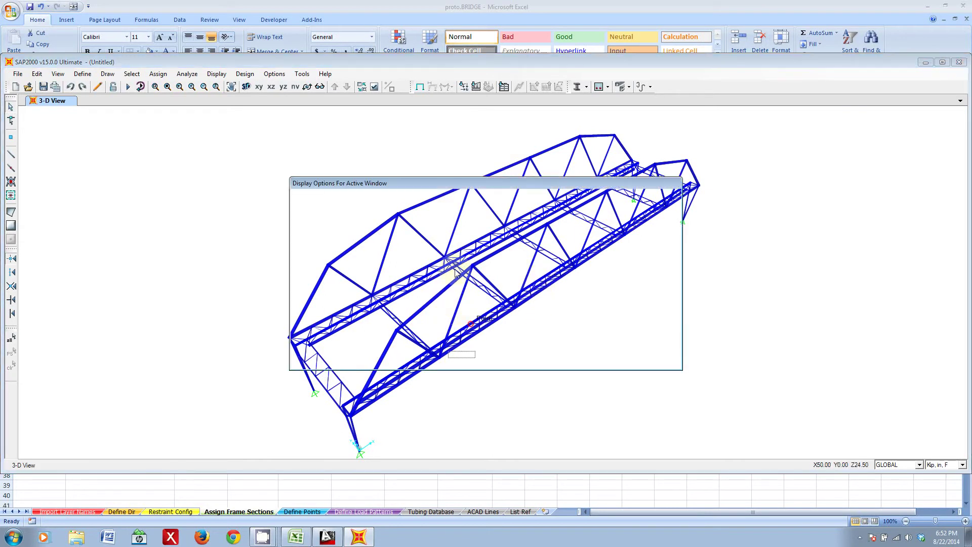
pyautogui.click(476, 219)
pyautogui.click(461, 354)
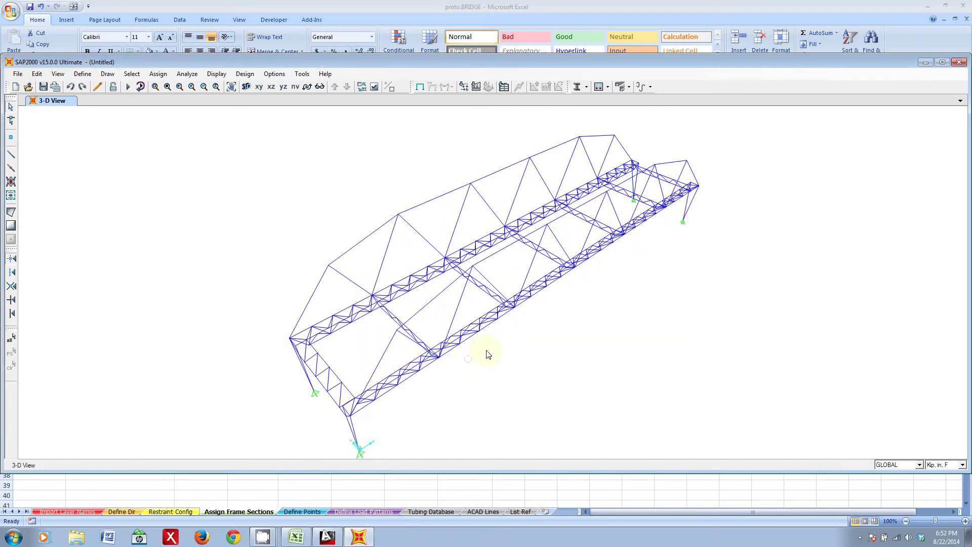
# Cancel the Select Groups dialog without applying it and return to the Excel workbook
pyautogui.moveTo(434, 255); pyautogui.dragTo(438, 289)
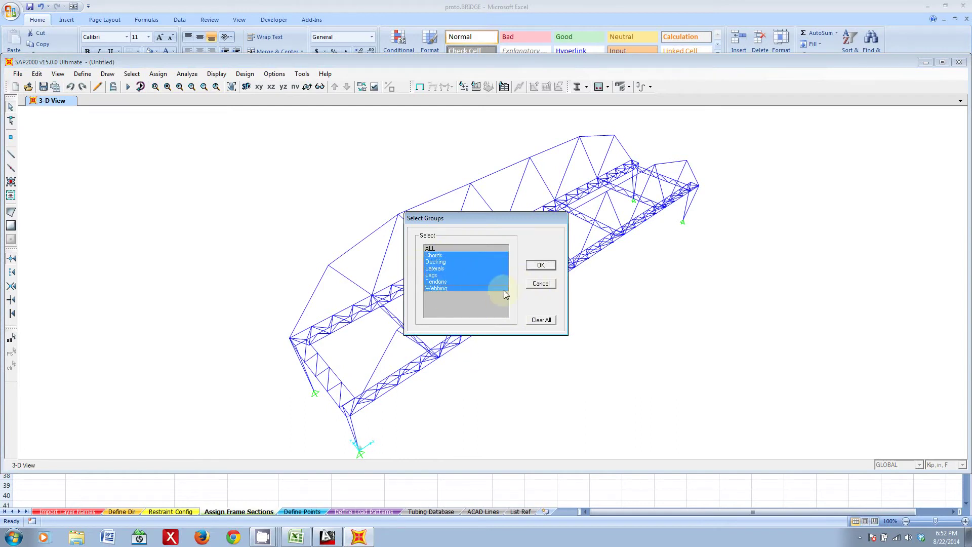
pyautogui.click(539, 283)
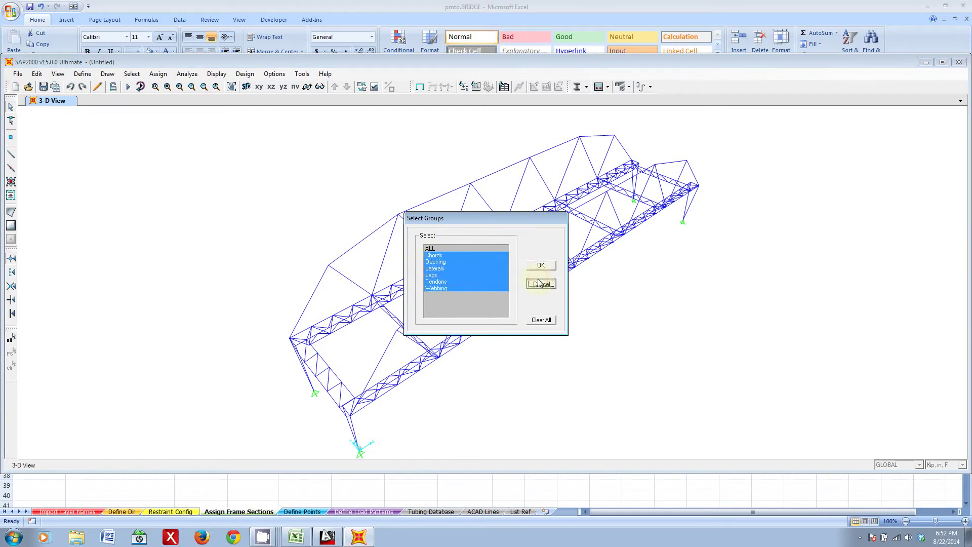
pyautogui.click(425, 489)
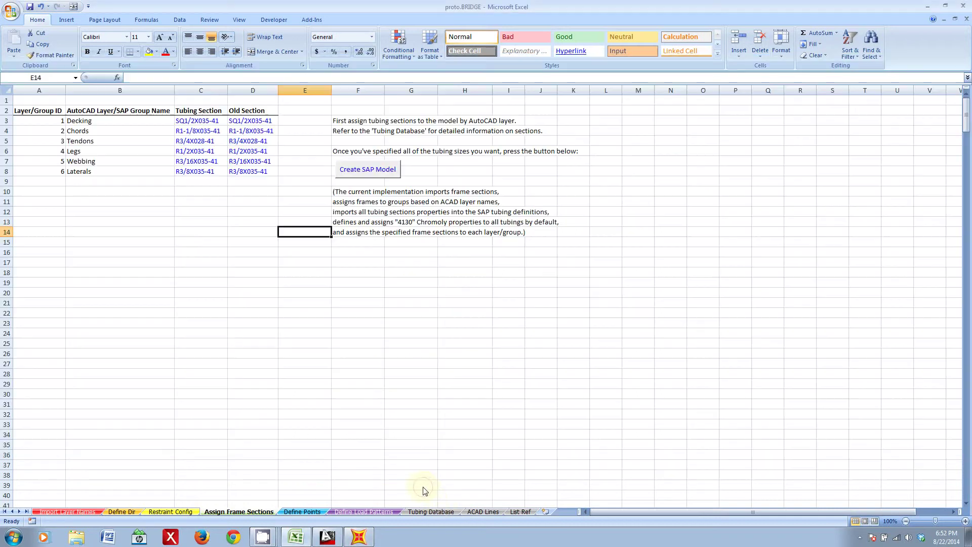
# On Define Points, review the point names in C7:C18, adding and then removing an extra row
pyautogui.click(304, 512)
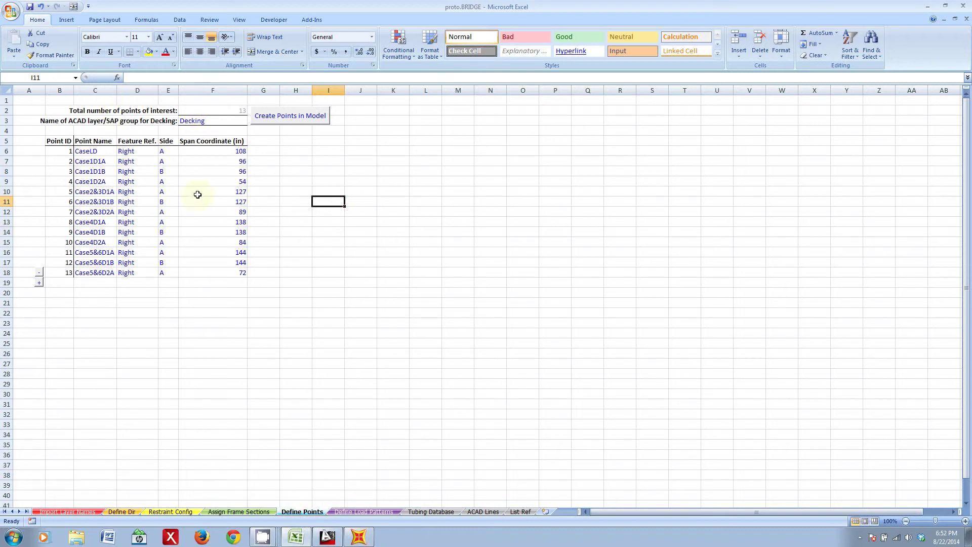
pyautogui.moveTo(95, 160); pyautogui.dragTo(109, 277)
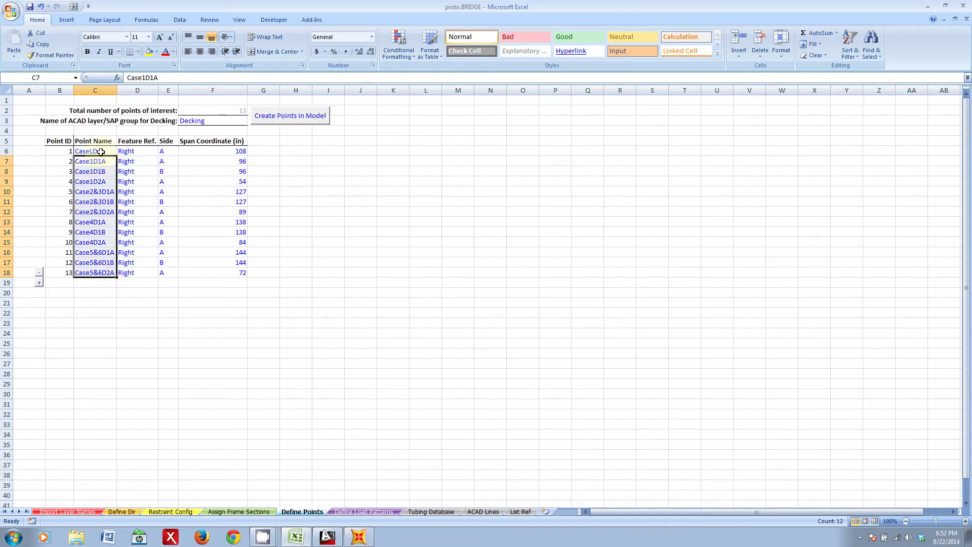
pyautogui.click(107, 150)
pyautogui.click(325, 161)
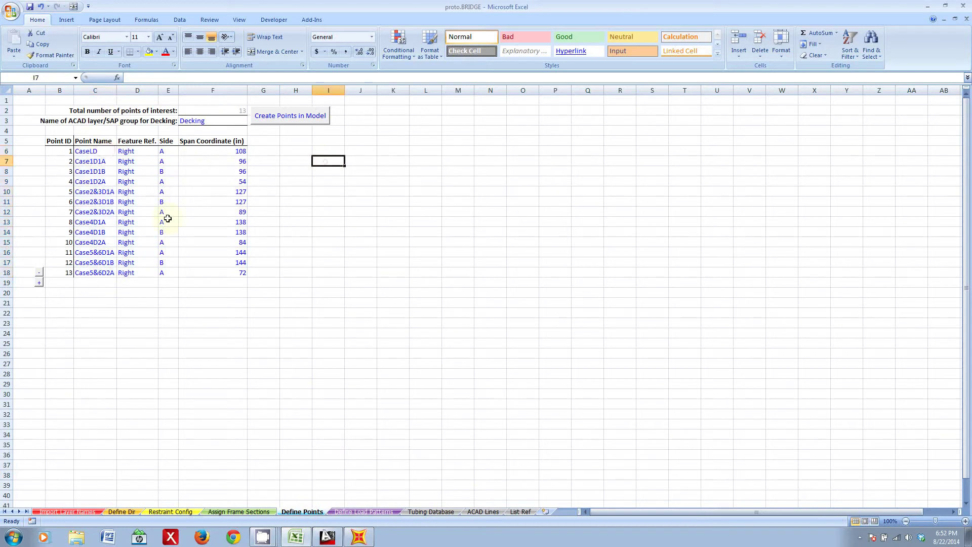
pyautogui.click(39, 283)
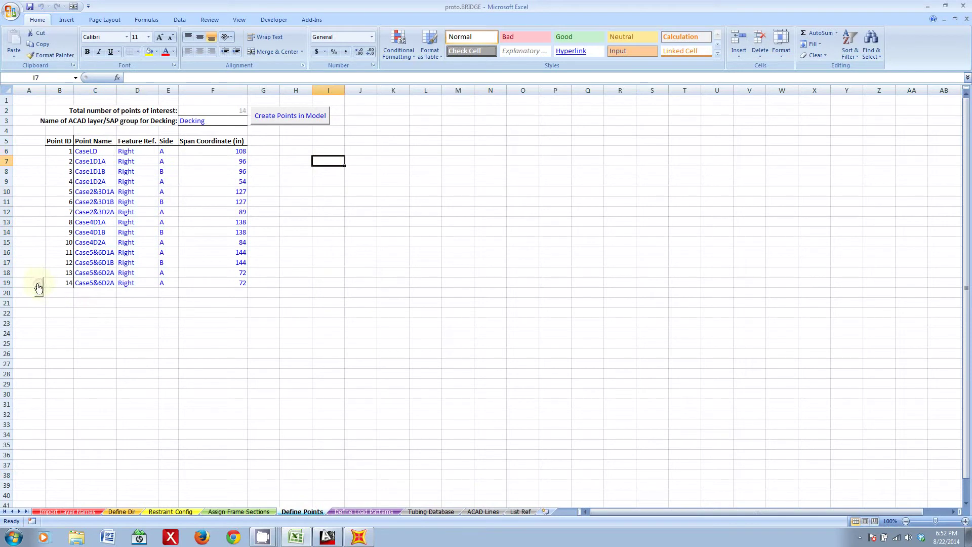
pyautogui.click(39, 287)
pyautogui.click(348, 230)
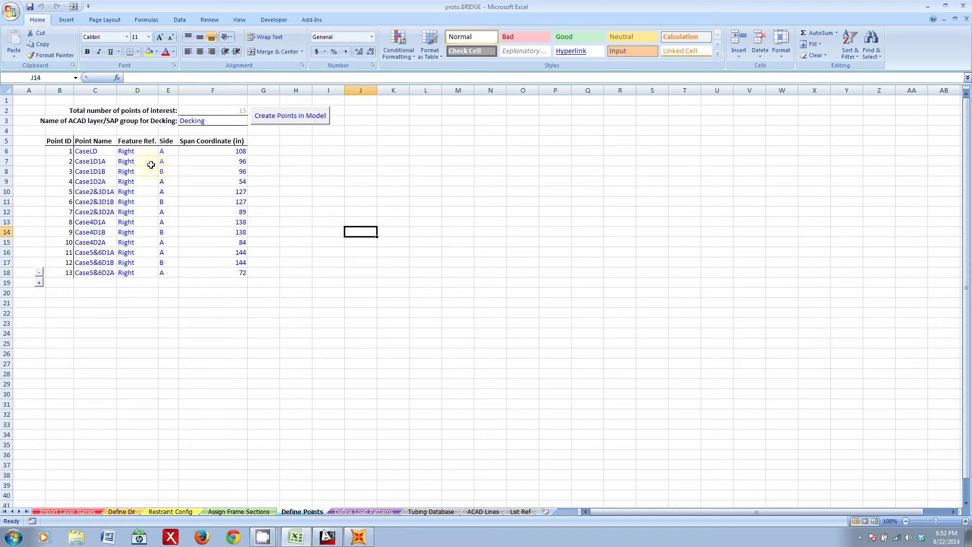
# Inspect the first point's Feature Ref., the span coordinates F6:F17, and the Decking group name in F3
pyautogui.click(144, 151)
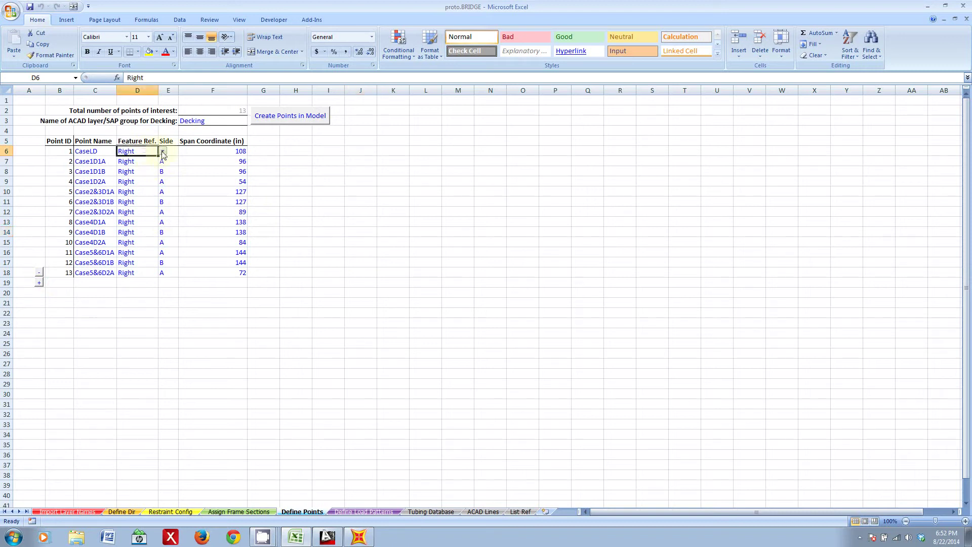
pyautogui.click(286, 160)
pyautogui.moveTo(206, 151); pyautogui.dragTo(220, 261)
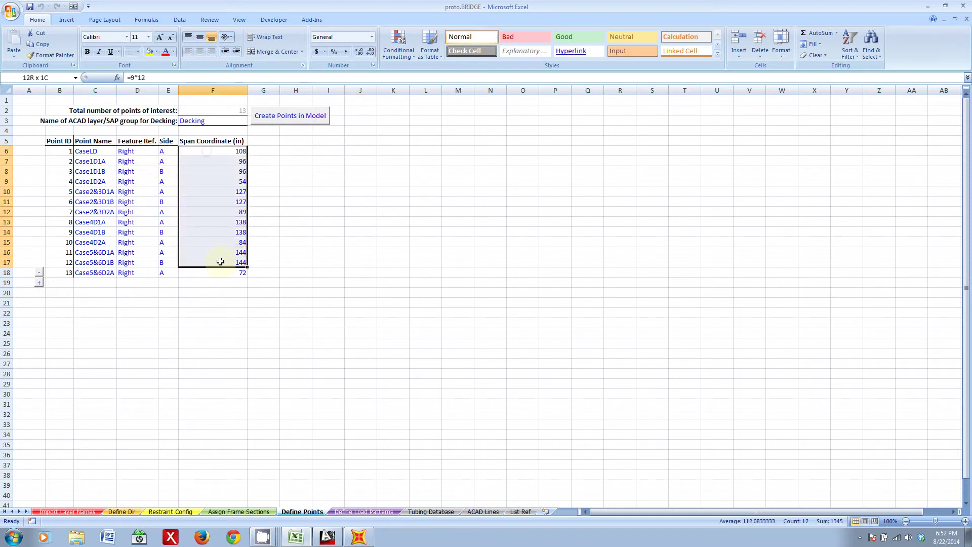
pyautogui.click(232, 192)
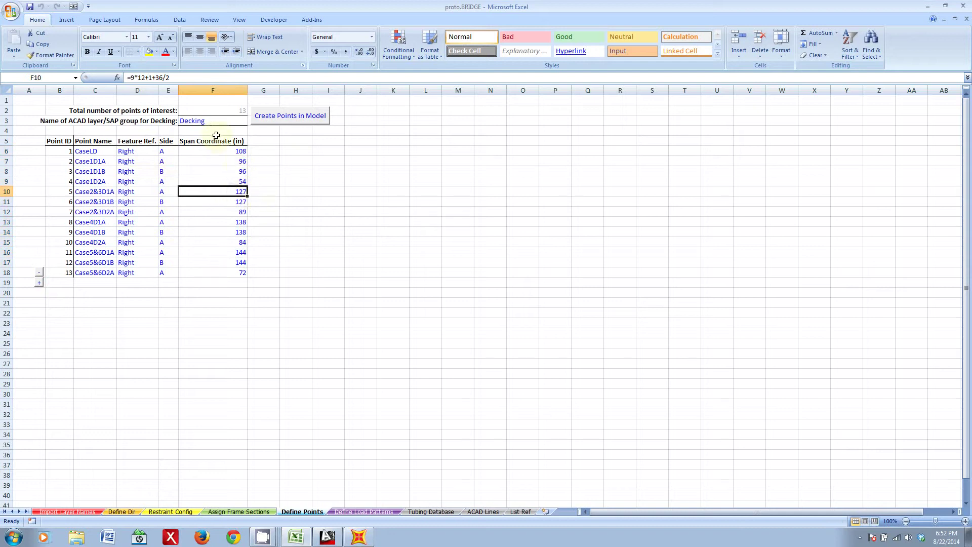
pyautogui.click(289, 149)
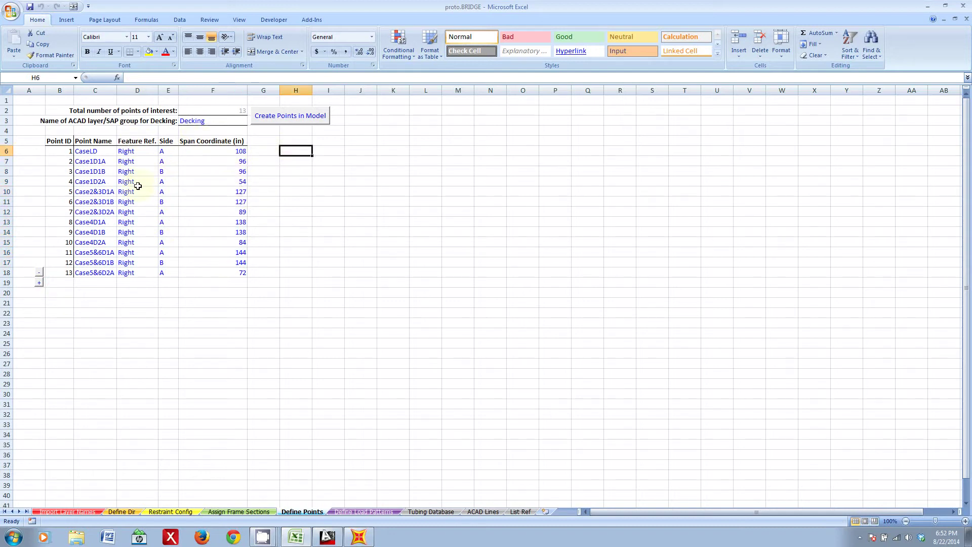
pyautogui.click(217, 121)
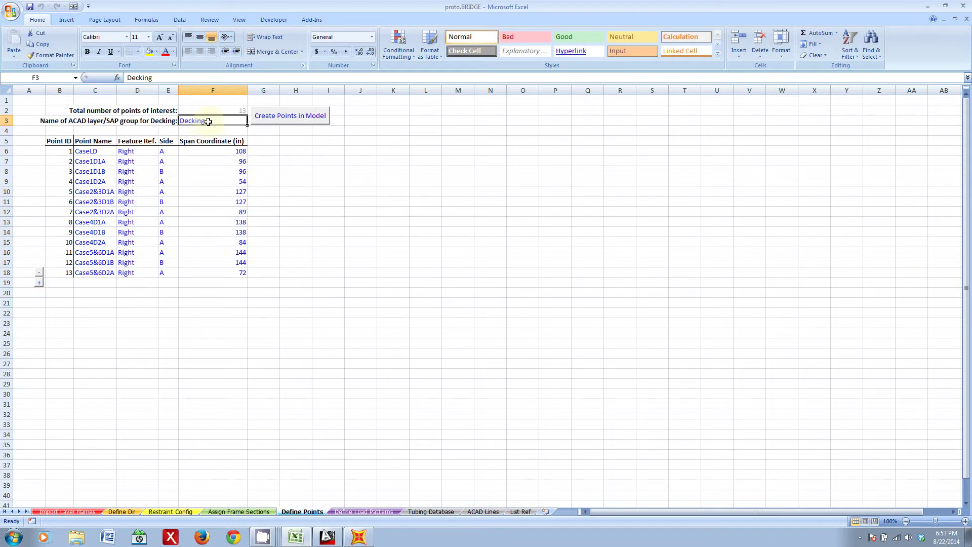
pyautogui.click(296, 151)
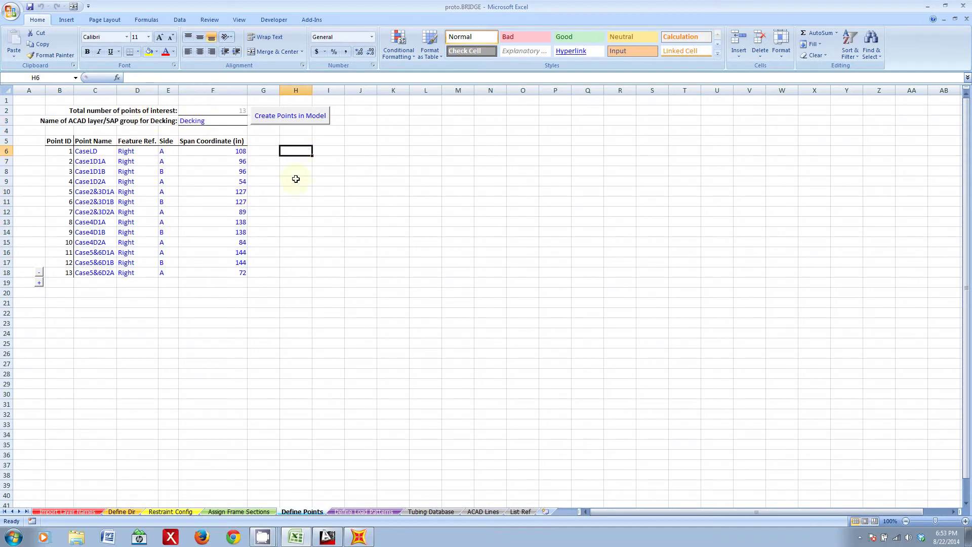
# Create the listed points in SAP2000 and read a new joint's label in the 3-D view
pyautogui.click(297, 125)
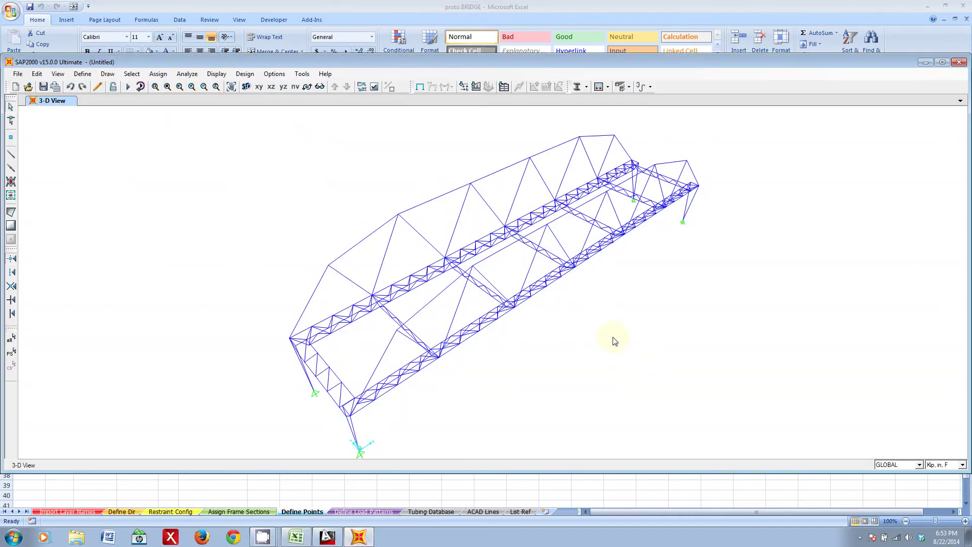
pyautogui.scroll(5, 477, 332)
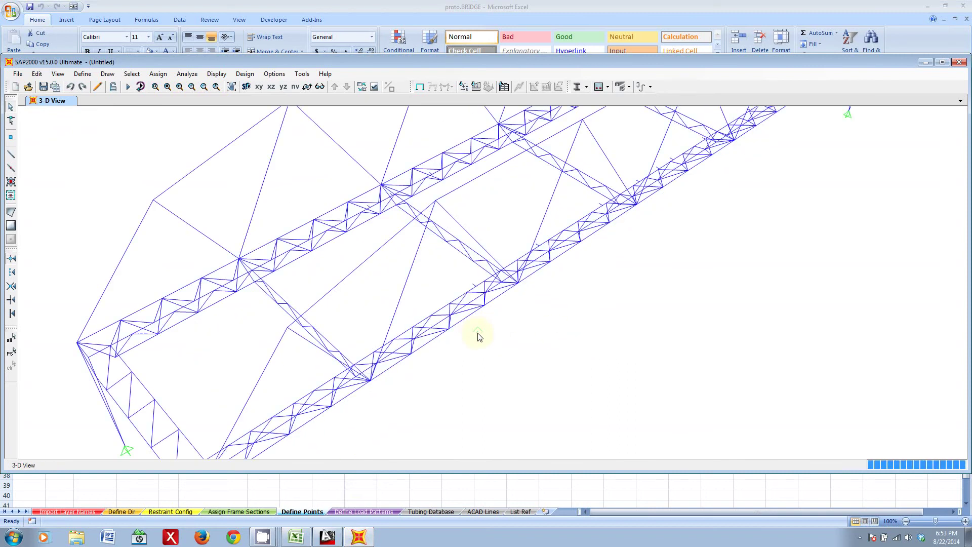
pyautogui.scroll(3, 477, 291)
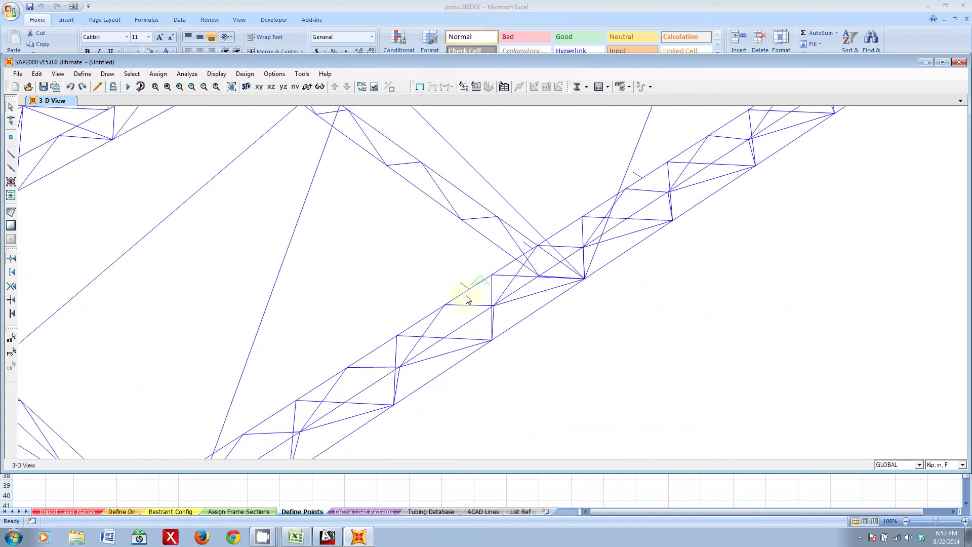
pyautogui.rightClick(470, 291)
pyautogui.moveTo(434, 145); pyautogui.dragTo(726, 146)
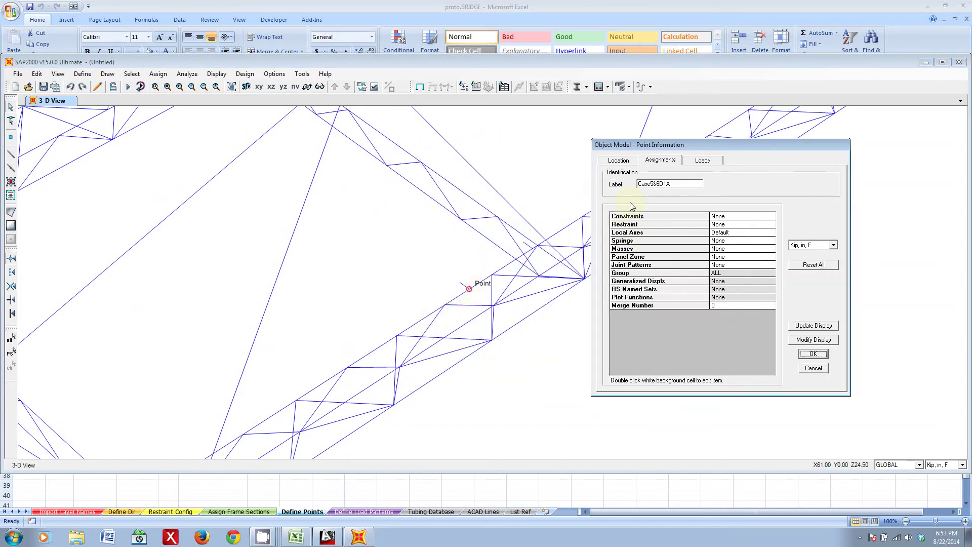
pyautogui.moveTo(642, 187); pyautogui.dragTo(665, 186)
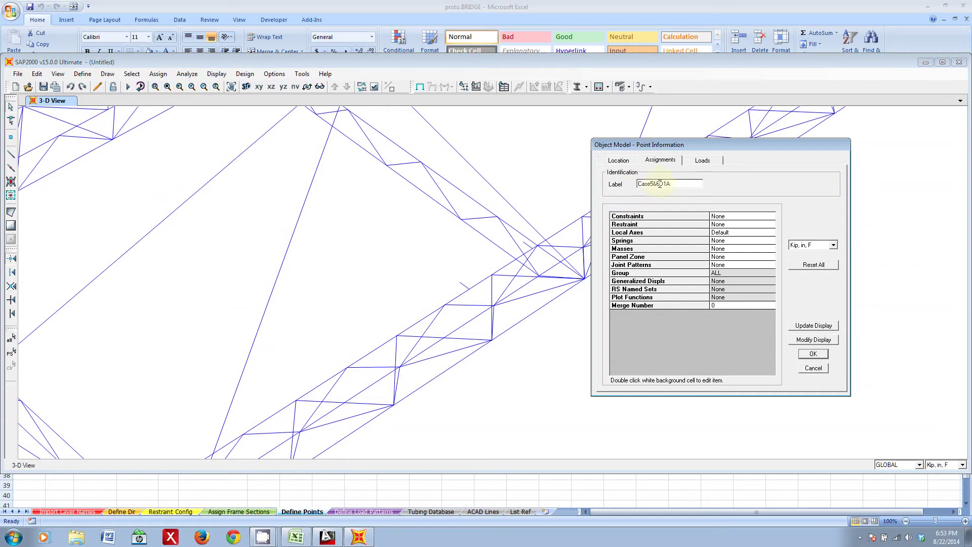
# Match that joint to point Case5&6D1A in cell C16, then minimize SAP2000
pyautogui.click(301, 510)
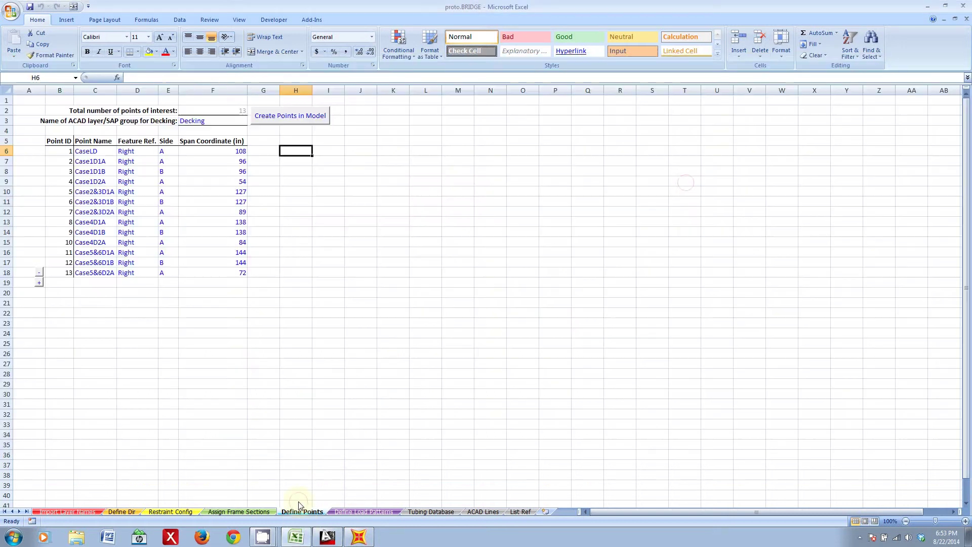
pyautogui.click(92, 252)
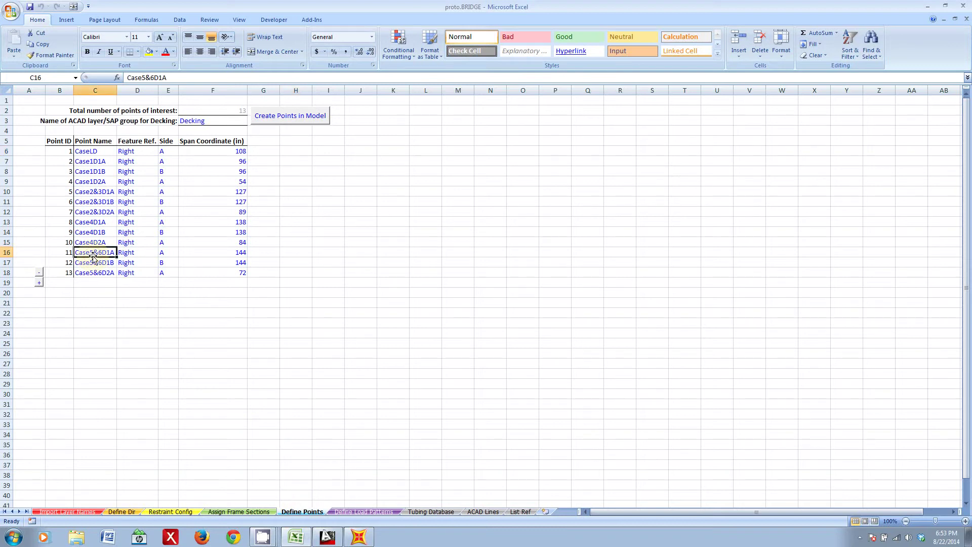
pyautogui.click(359, 536)
pyautogui.scroll(-5, 578, 375)
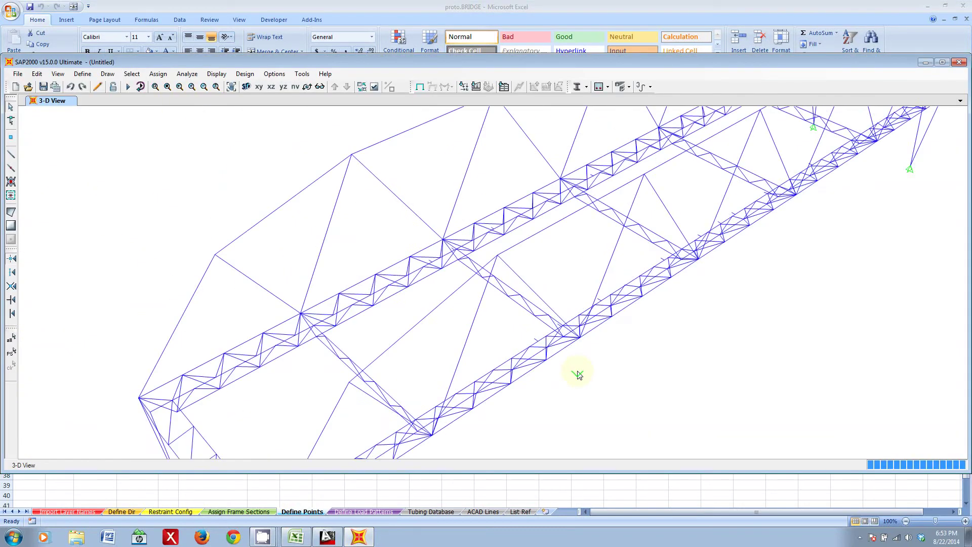
pyautogui.scroll(2, 576, 346)
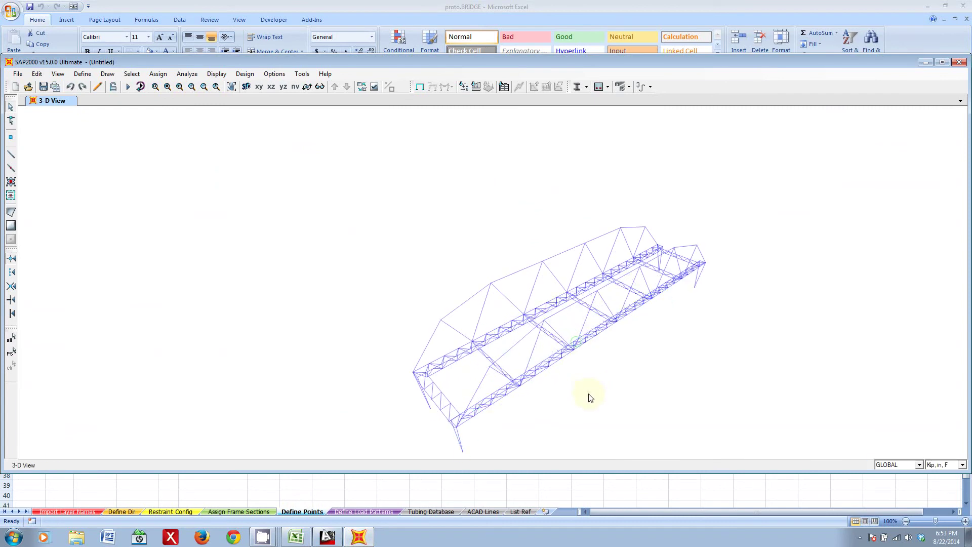
pyautogui.click(353, 536)
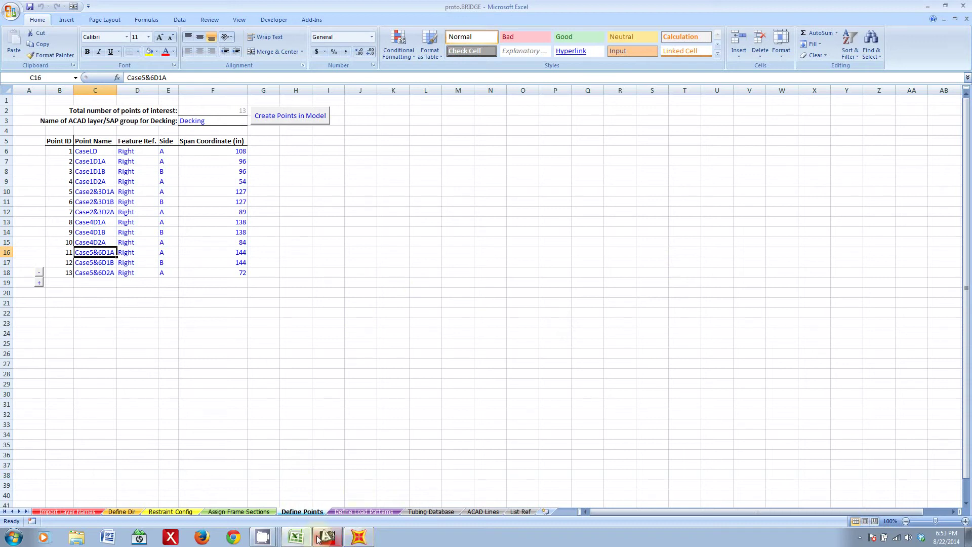
# Switch to the Define Load Patterns sheet, then pan and zoom the SAP2000 bridge model
pyautogui.click(319, 394)
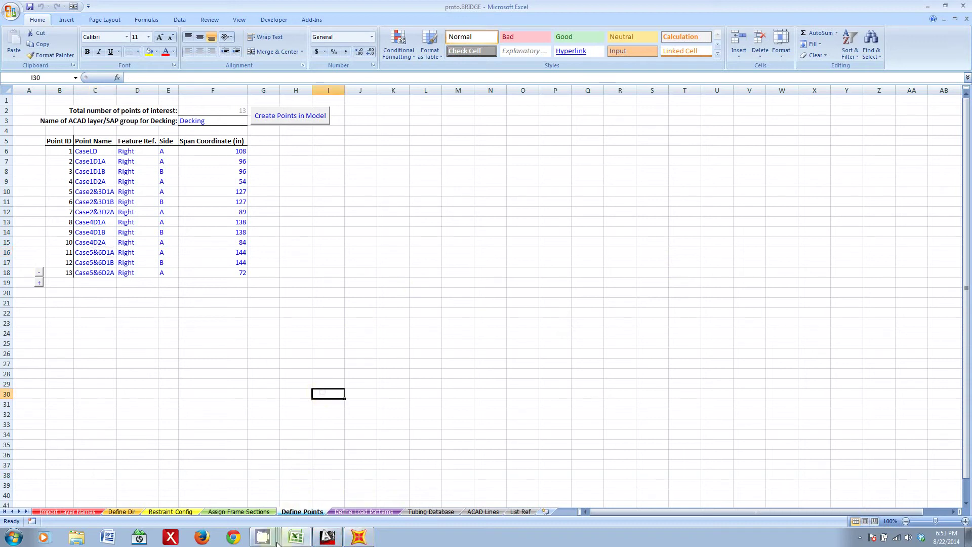
pyautogui.click(362, 511)
pyautogui.click(474, 259)
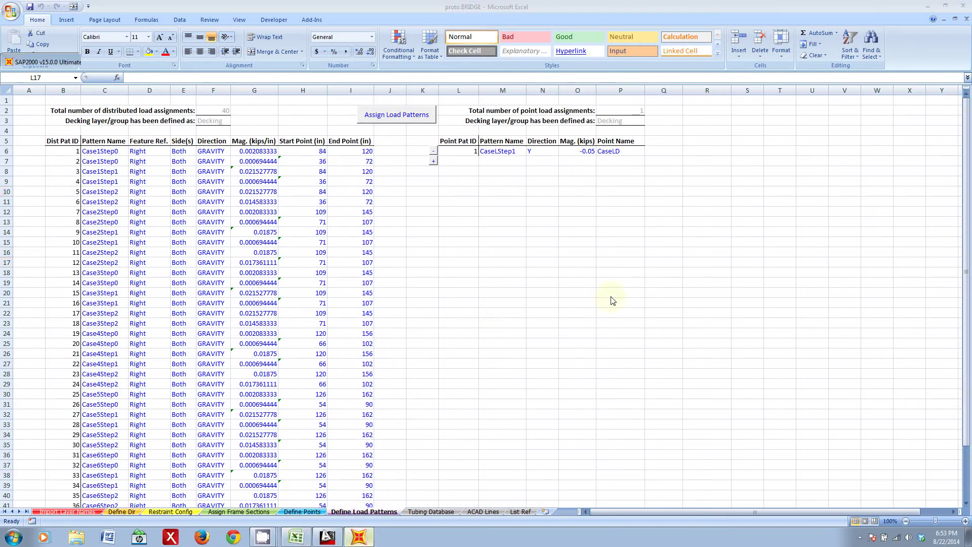
pyautogui.moveTo(605, 398); pyautogui.dragTo(585, 343, button='middle')
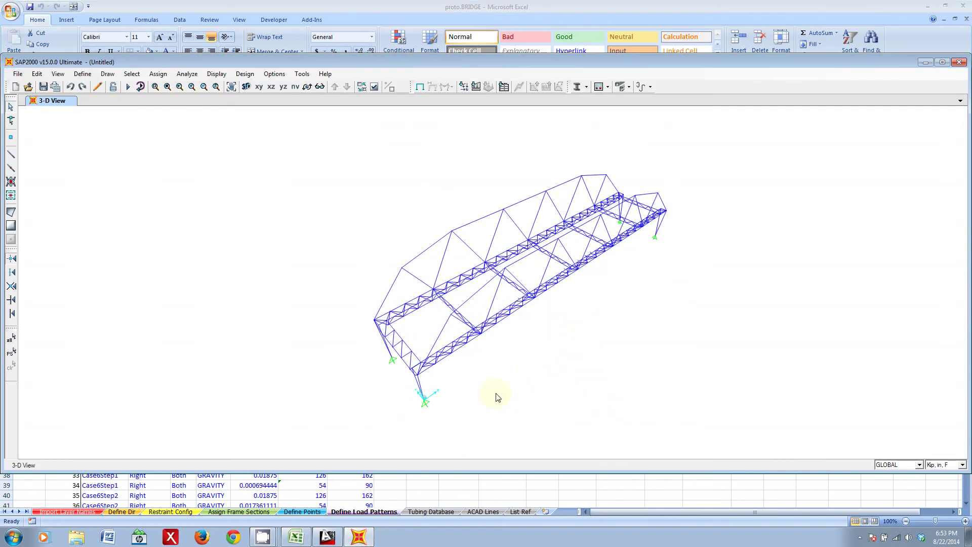
pyautogui.scroll(1, 521, 324)
pyautogui.scroll(1, 602, 253)
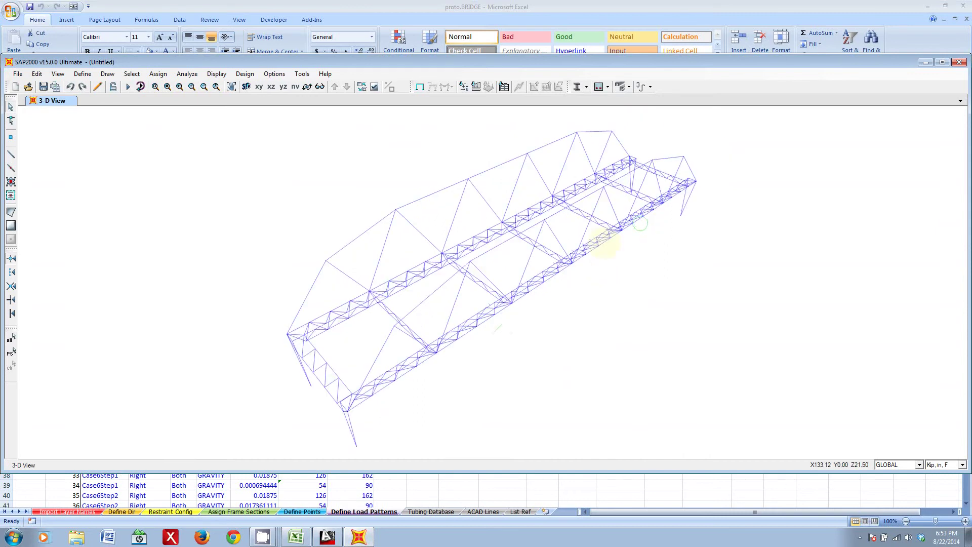
pyautogui.moveTo(609, 232); pyautogui.dragTo(619, 246, button='middle')
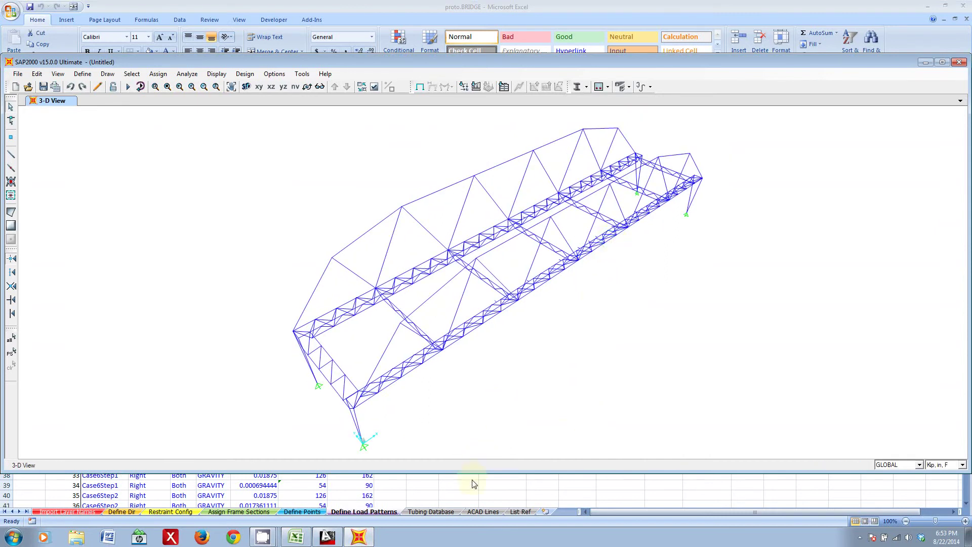
# Back in proto.BRIDGE, highlight the Pattern Name column and its two Case1Step0 entries
pyautogui.click(472, 494)
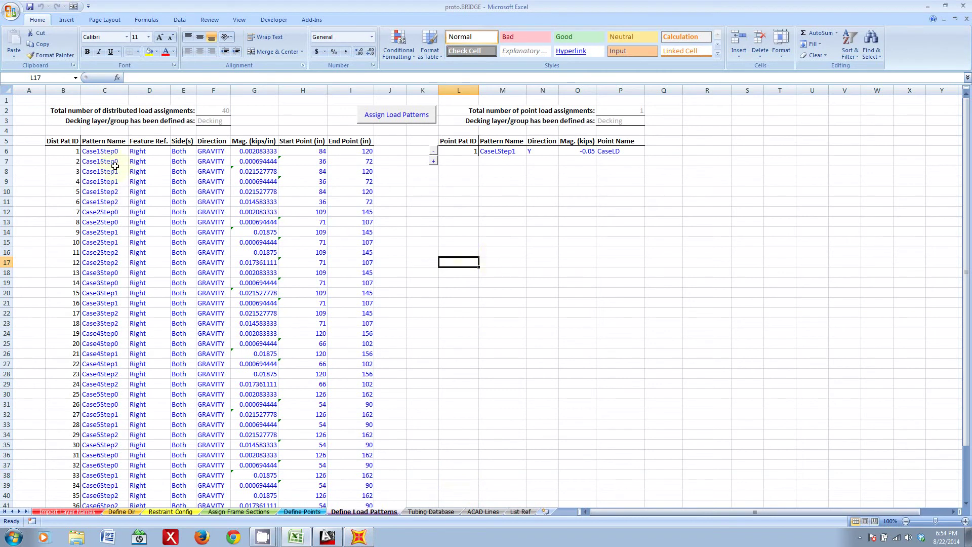
pyautogui.moveTo(114, 151); pyautogui.dragTo(126, 411)
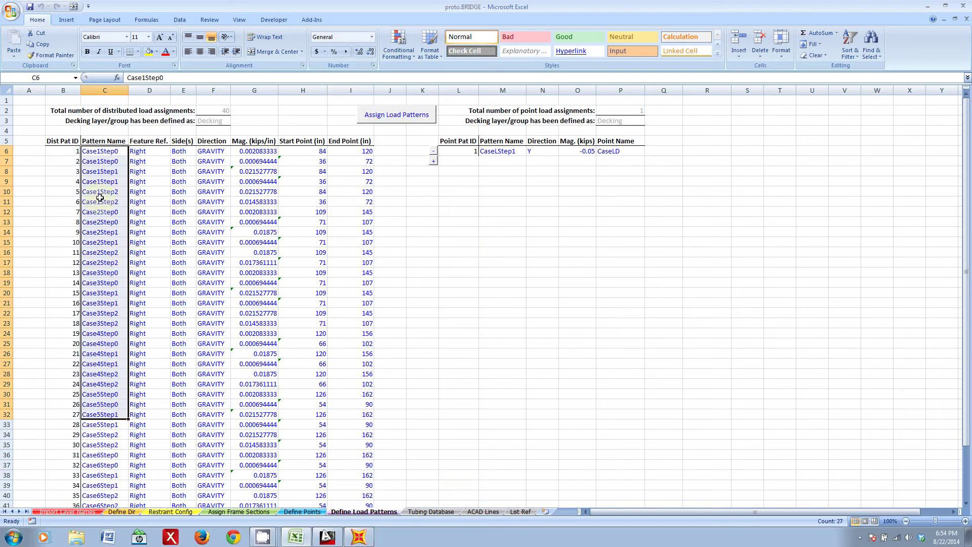
pyautogui.click(108, 140)
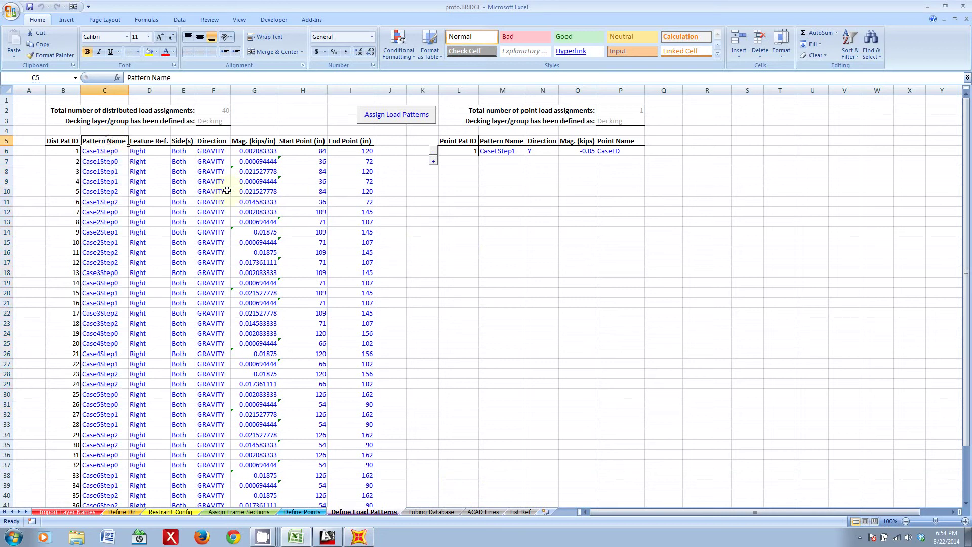
pyautogui.moveTo(121, 151); pyautogui.dragTo(117, 161)
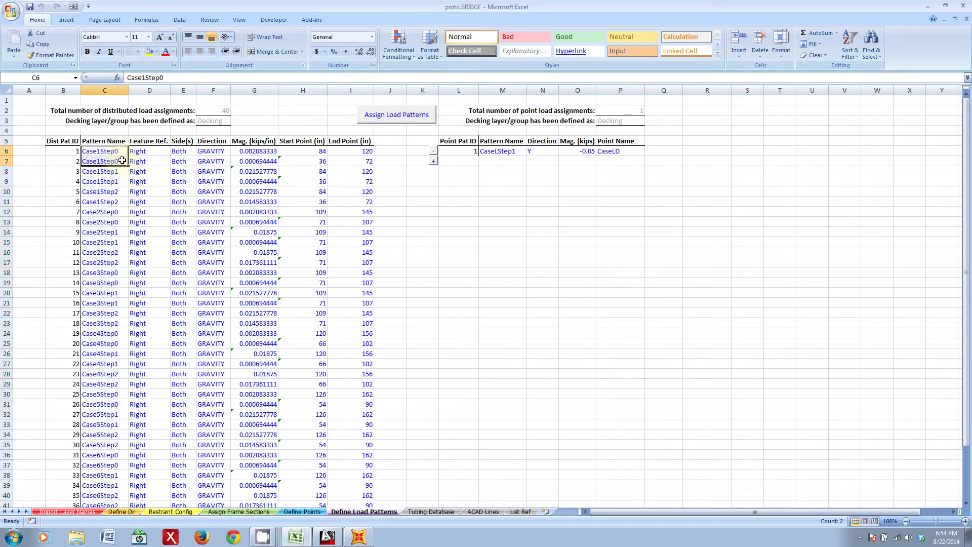
pyautogui.click(495, 190)
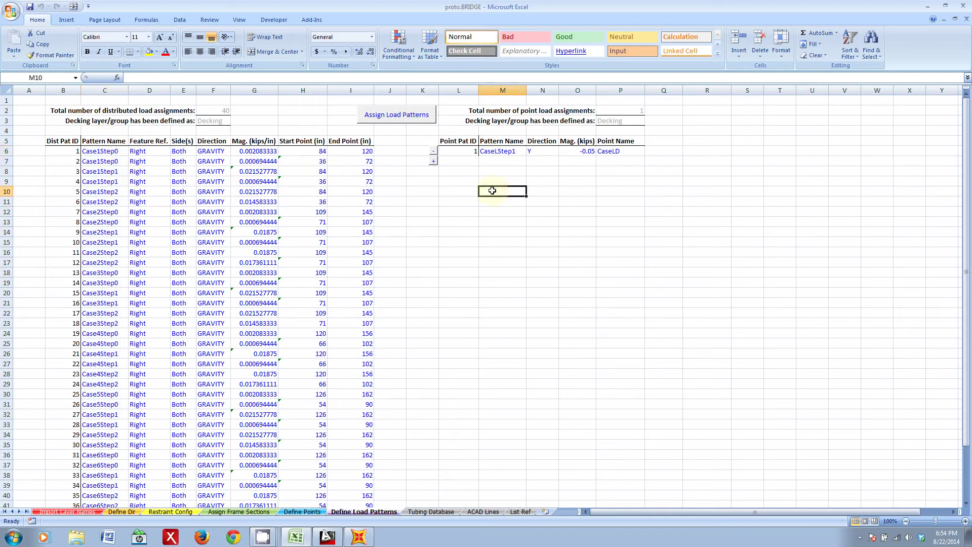
# Review row 6: Feature Ref. Right, End Point formula, load magnitude formula and GRAVITY direction
pyautogui.click(186, 151)
pyautogui.click(143, 151)
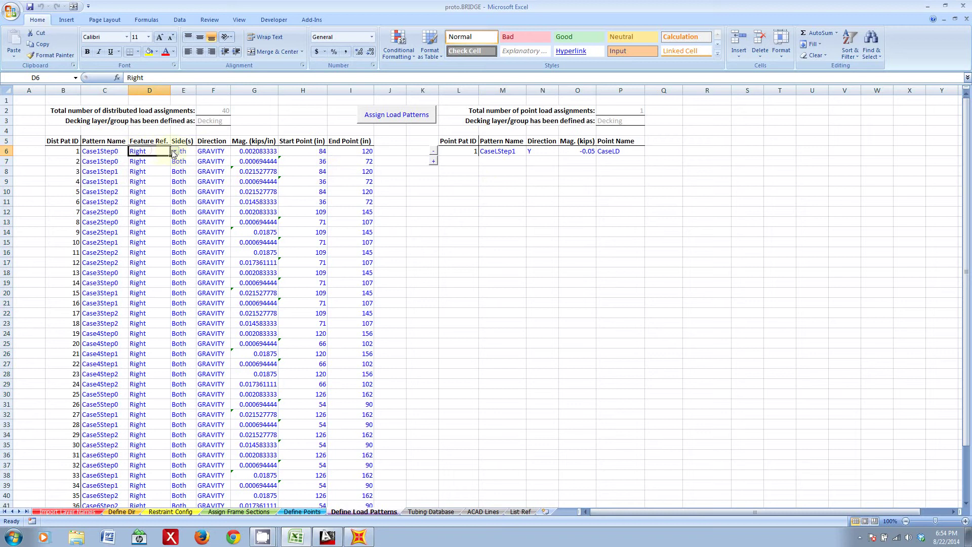
pyautogui.click(174, 151)
pyautogui.click(137, 166)
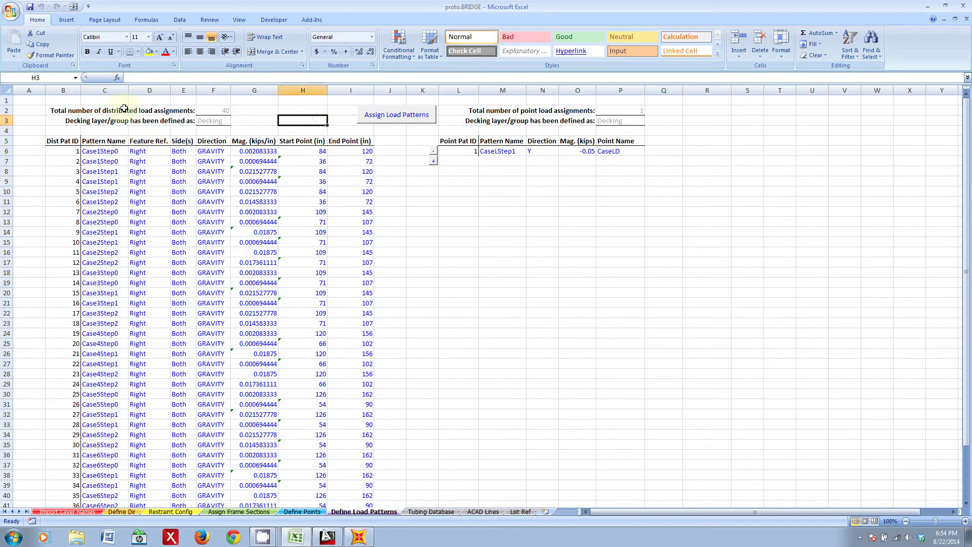
pyautogui.click(310, 152)
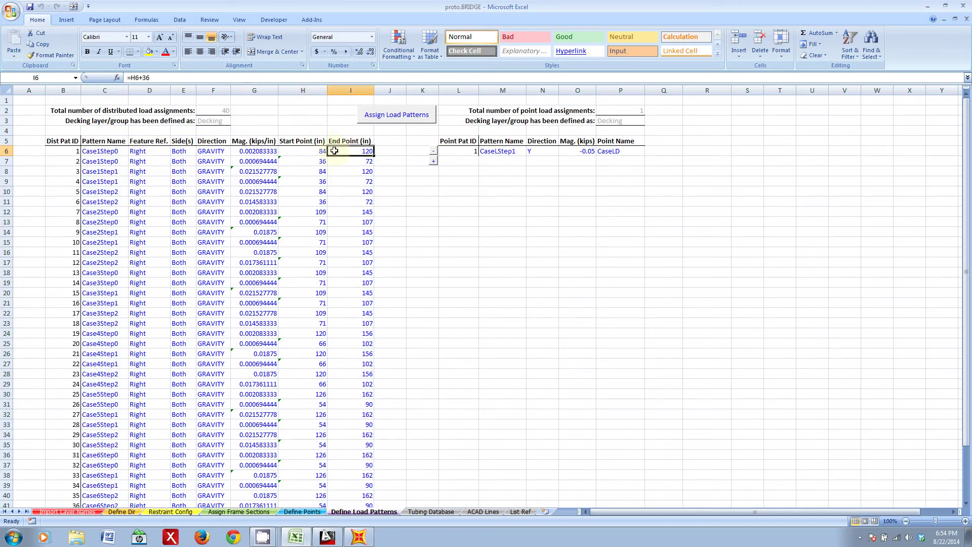
pyautogui.click(264, 150)
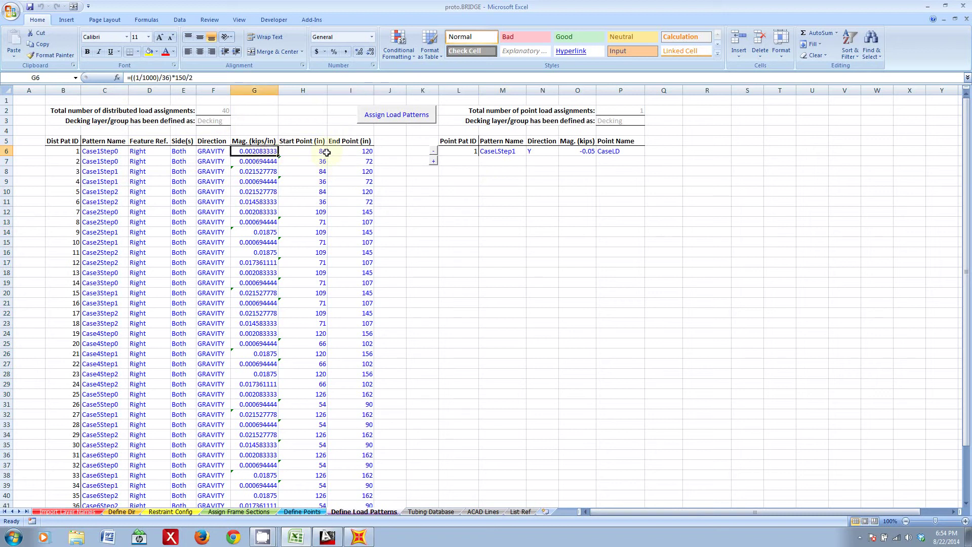
pyautogui.click(215, 151)
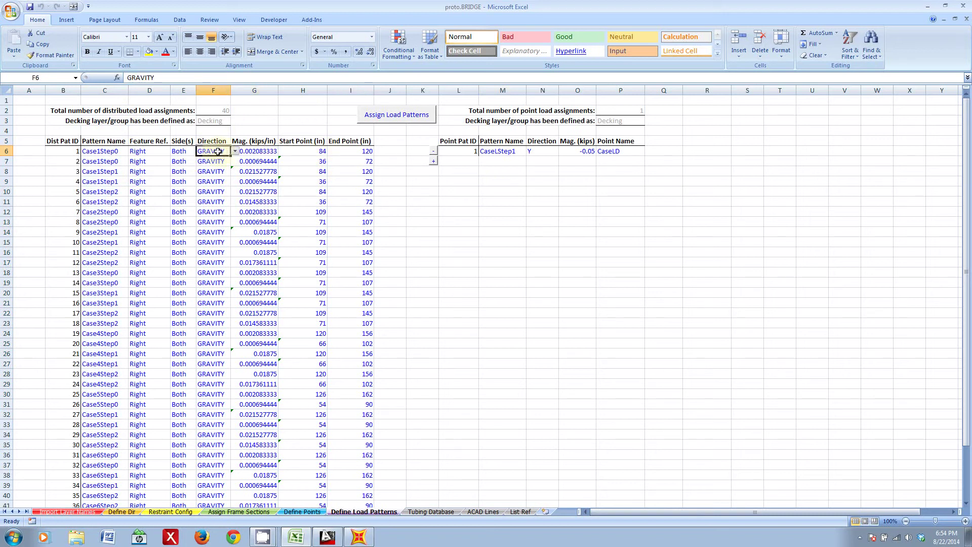
pyautogui.click(451, 179)
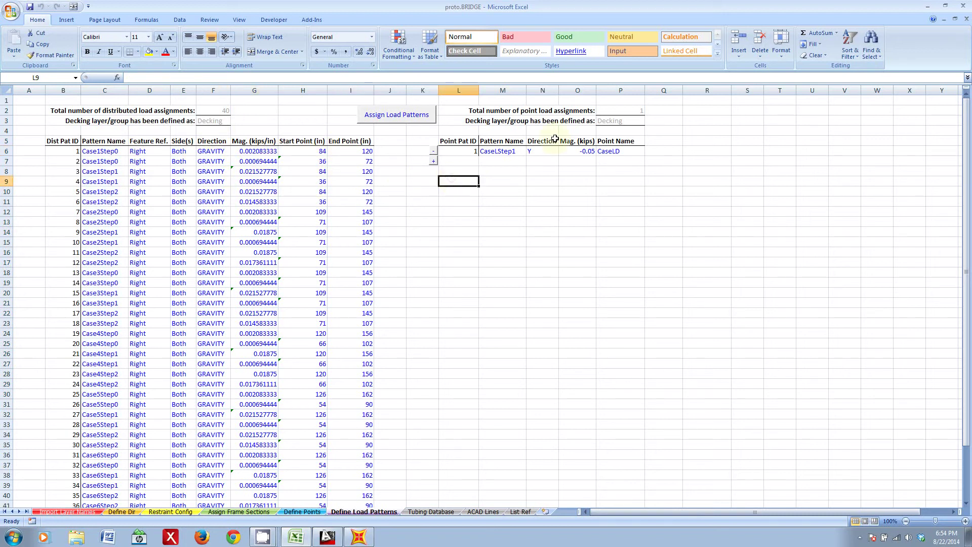
pyautogui.click(509, 152)
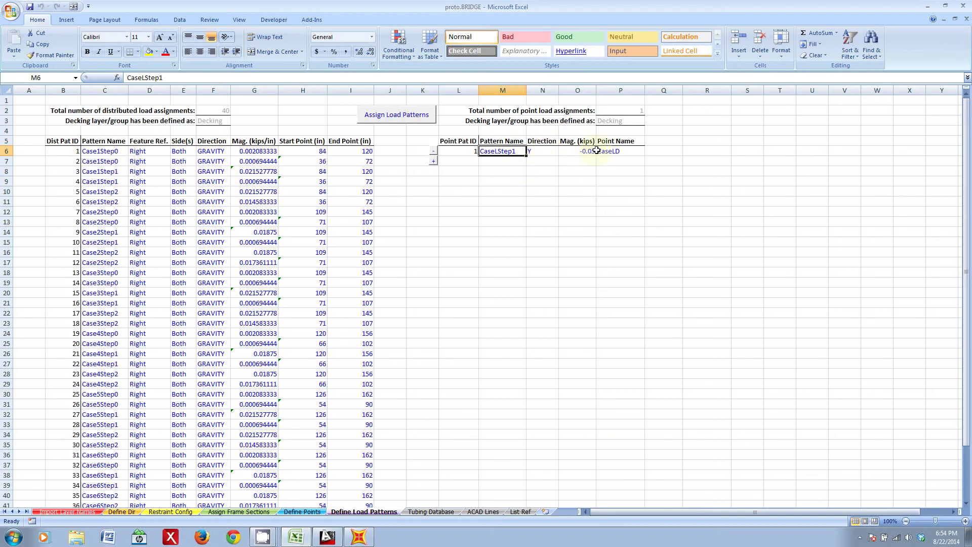
pyautogui.click(575, 150)
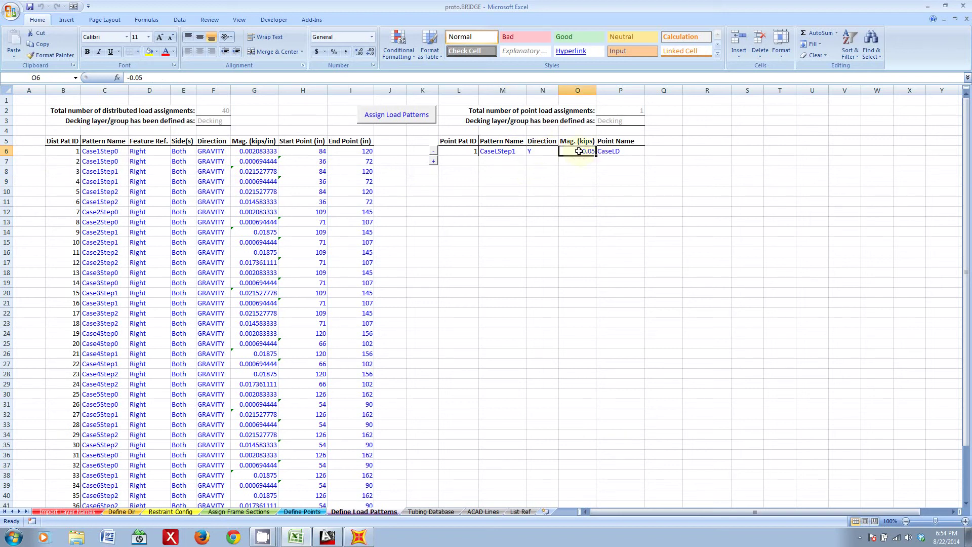
pyautogui.click(575, 170)
pyautogui.click(626, 149)
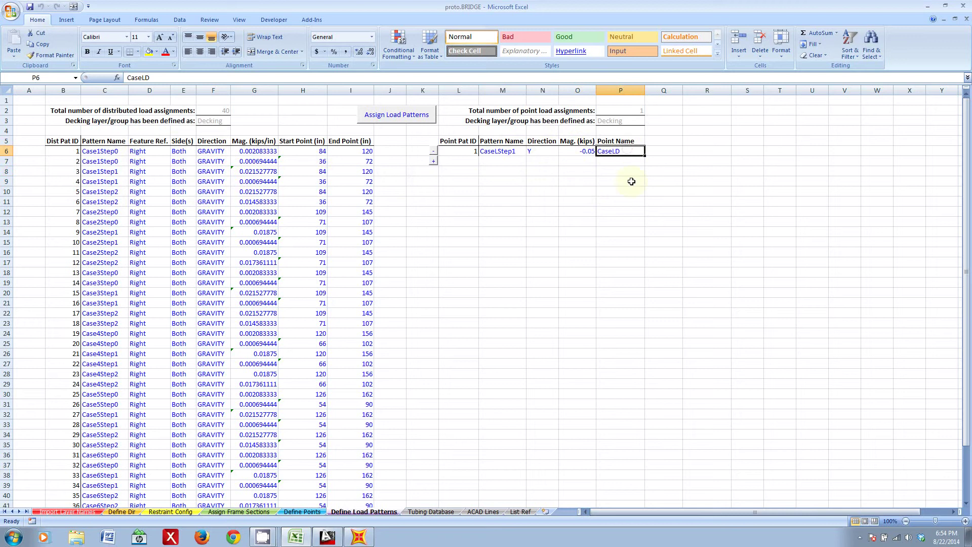
pyautogui.click(302, 511)
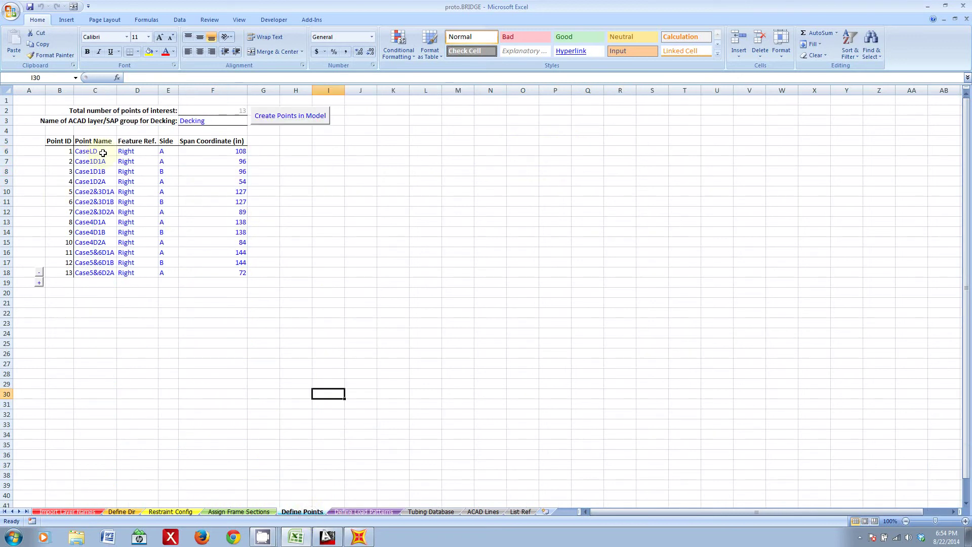
pyautogui.click(376, 511)
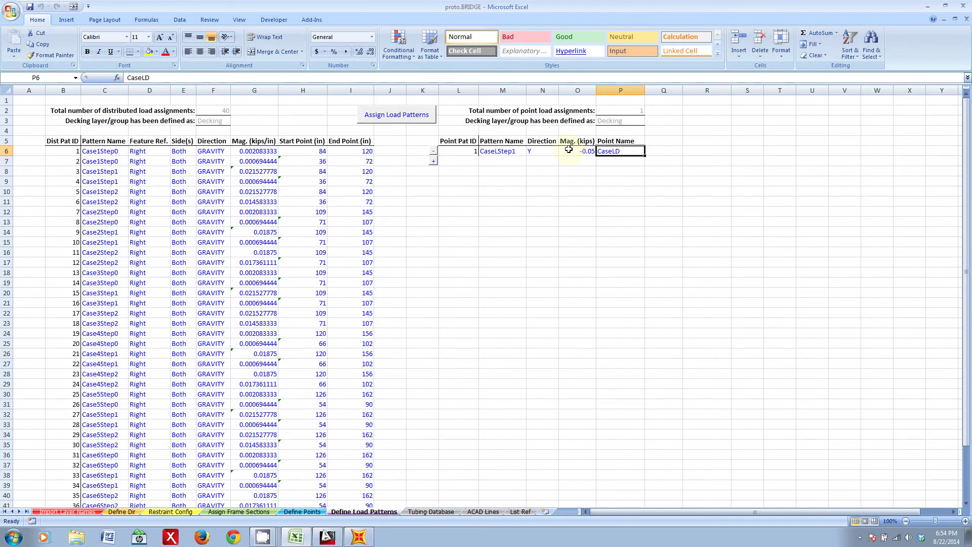
pyautogui.click(509, 151)
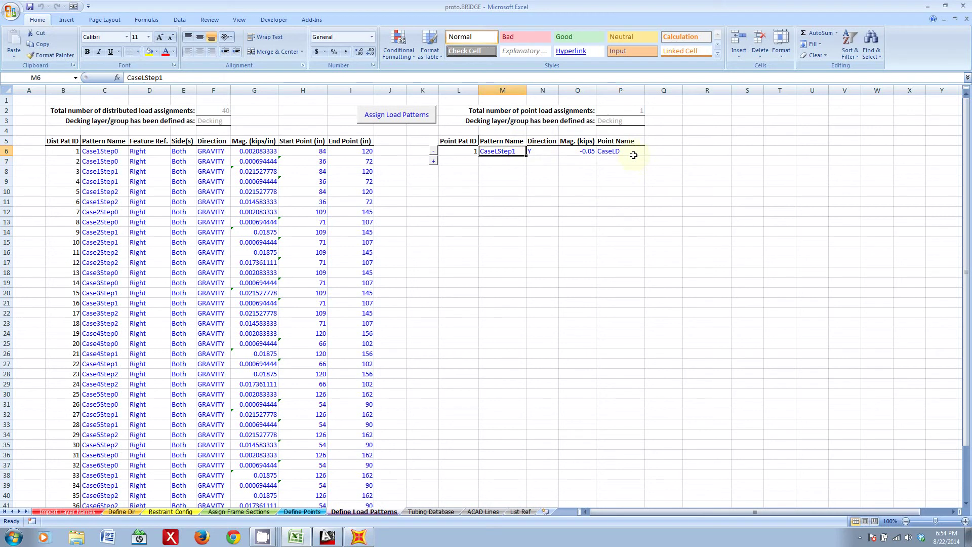
pyautogui.click(577, 191)
pyautogui.click(433, 161)
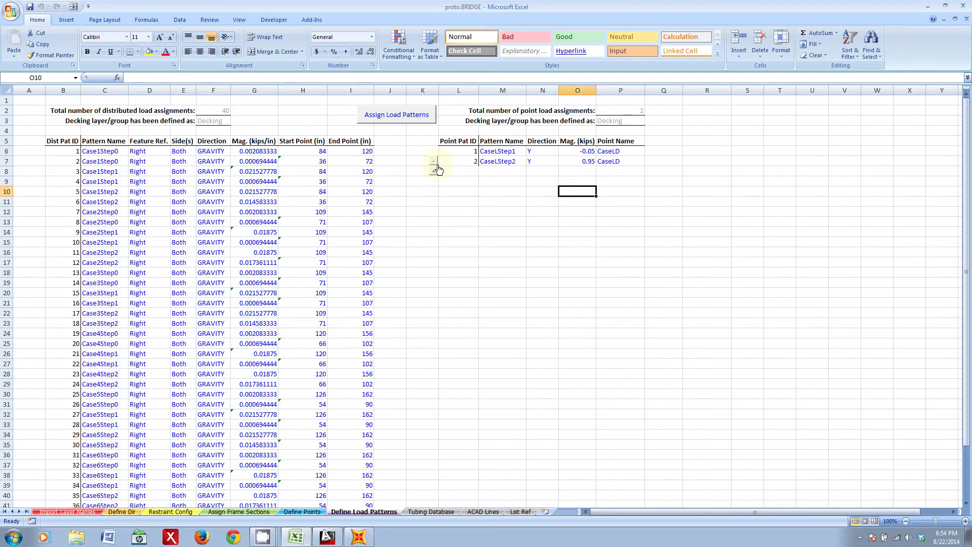
pyautogui.click(433, 163)
pyautogui.click(465, 207)
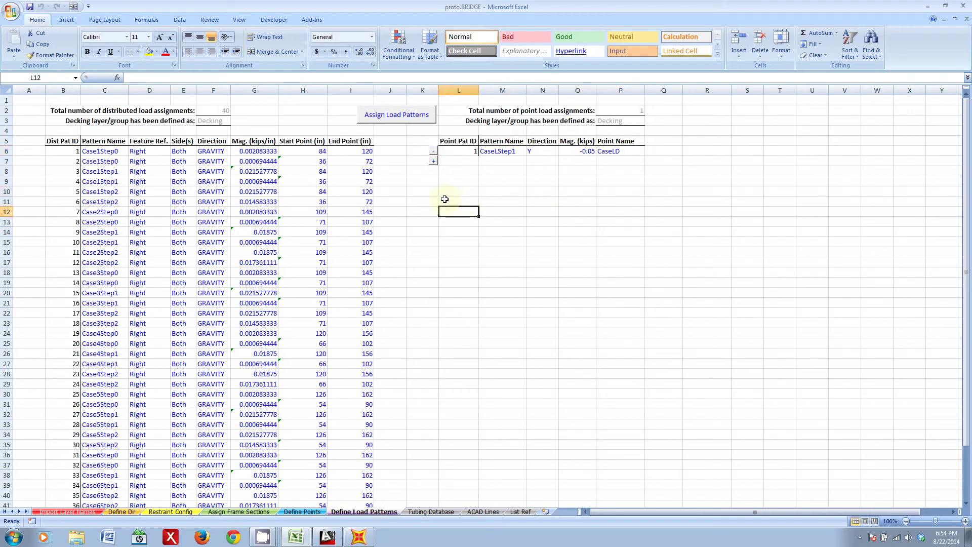
# Assign the workbook's load patterns to SAP2000 and display the Case5Step2 frame loads
pyautogui.click(396, 116)
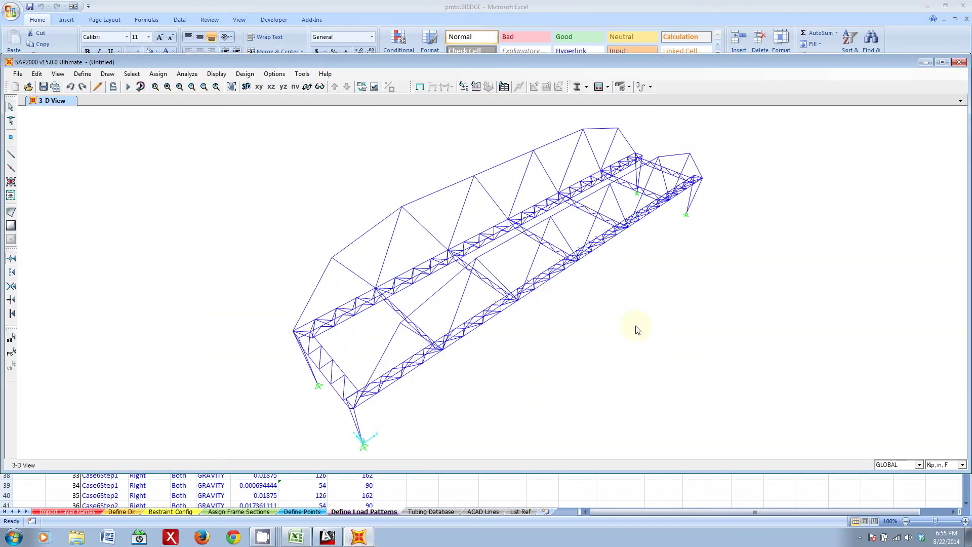
pyautogui.click(476, 86)
pyautogui.click(557, 181)
pyautogui.scroll(-3, 546, 223)
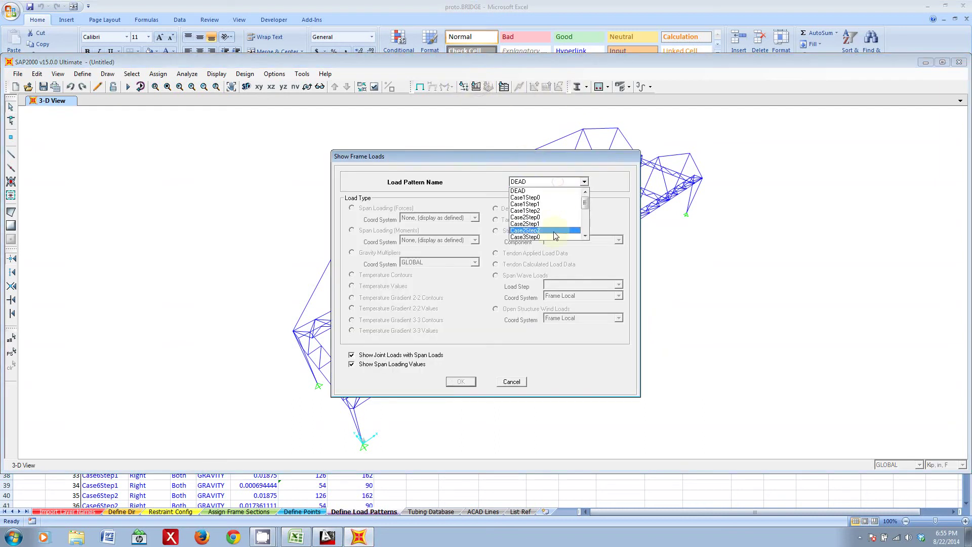
pyautogui.click(544, 221)
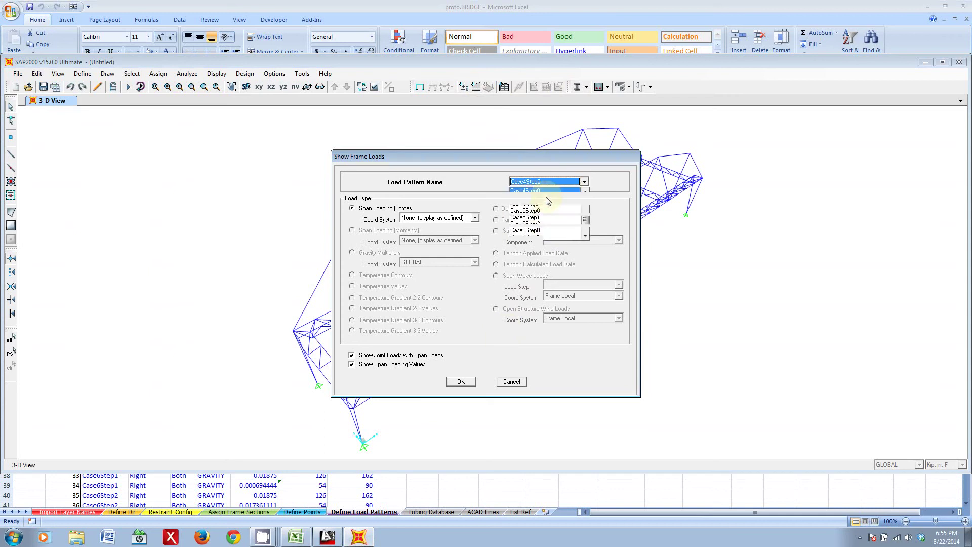
pyautogui.click(552, 181)
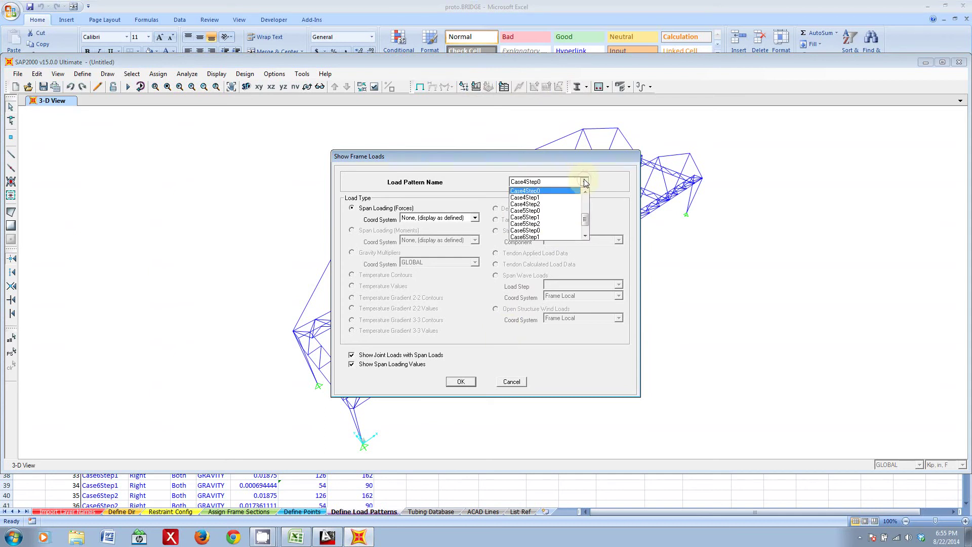
pyautogui.click(552, 224)
pyautogui.click(461, 381)
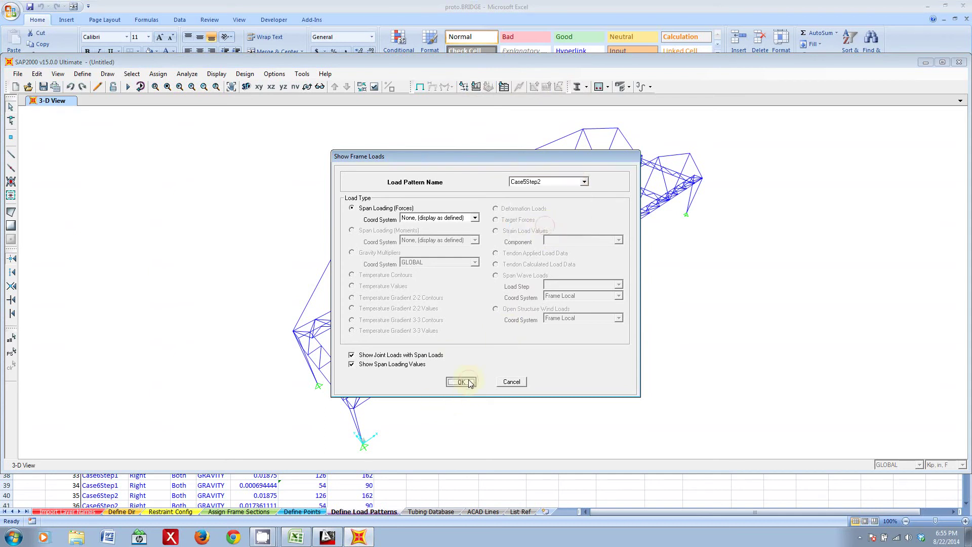
pyautogui.scroll(3, 603, 278)
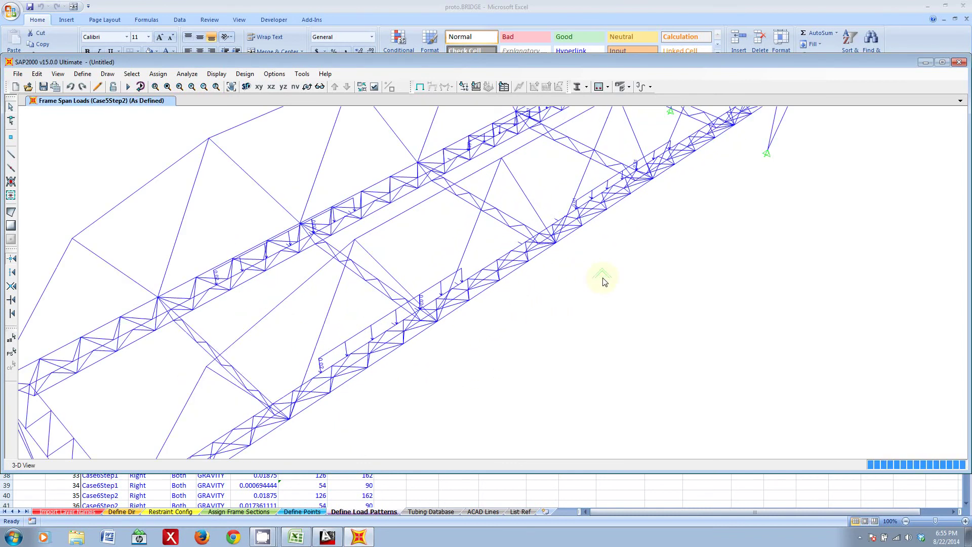
pyautogui.keyDown('shift'); pyautogui.moveTo(636, 289); pyautogui.dragTo(519, 290, button='middle'); pyautogui.keyUp('shift')
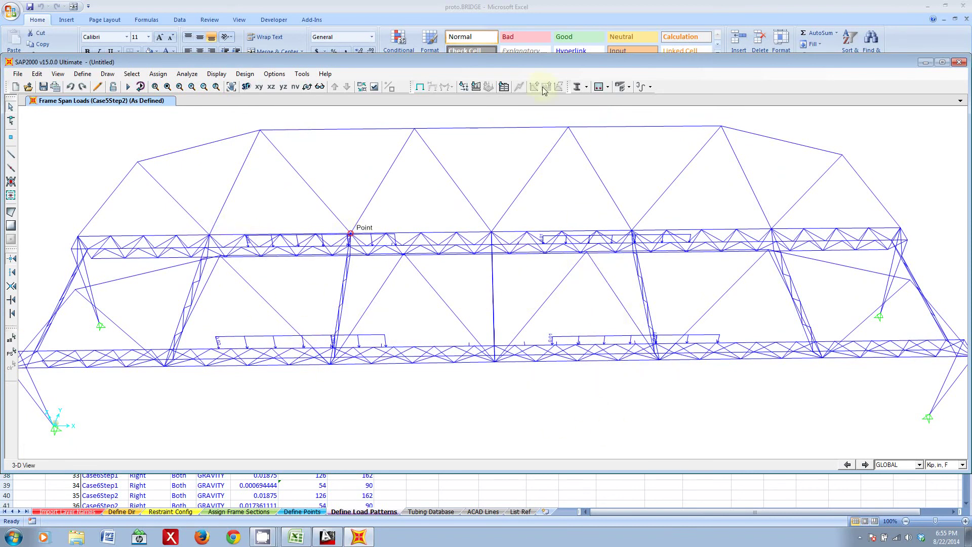
# Display the CaseLStep1 frame span loads and orbit the bridge to an oblique, zoomed-out view
pyautogui.click(476, 87)
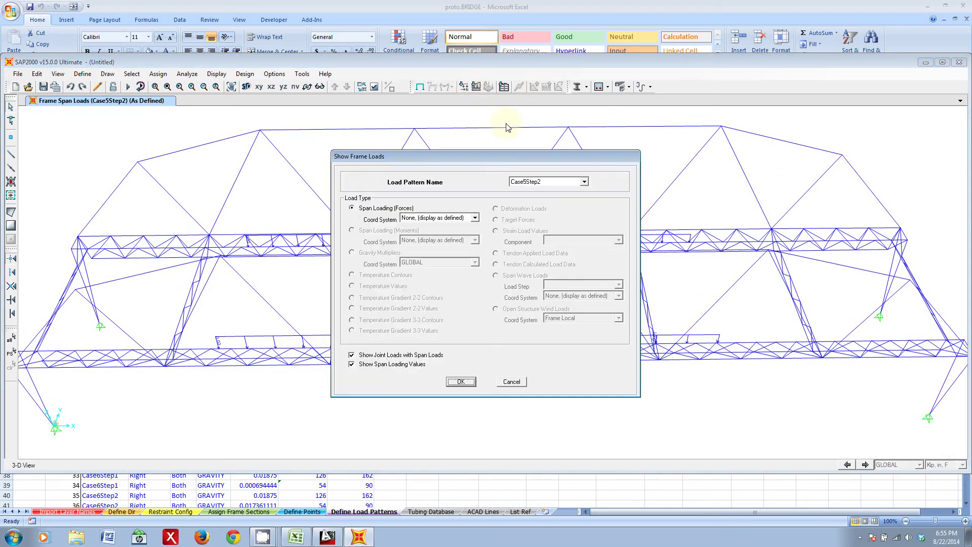
pyautogui.click(585, 182)
pyautogui.click(585, 182)
pyautogui.click(585, 182)
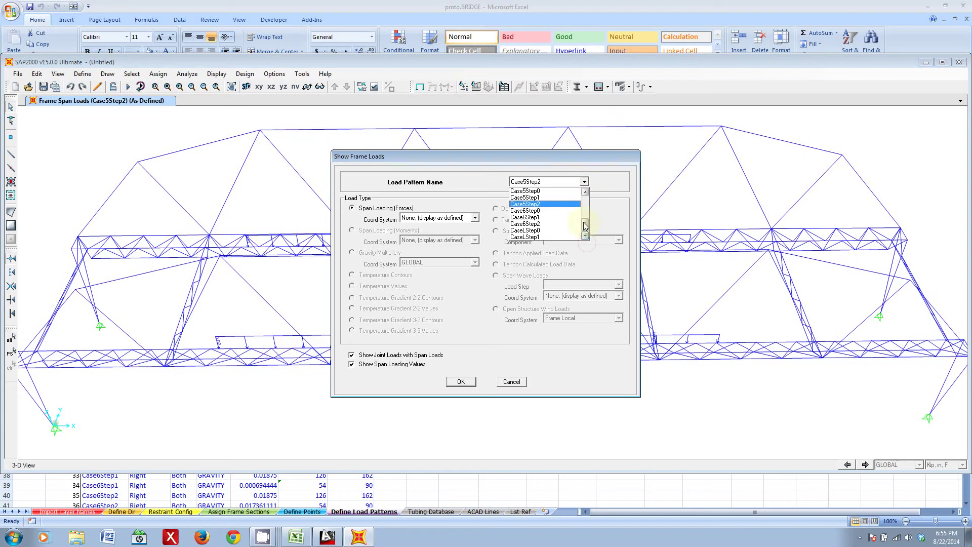
pyautogui.click(532, 237)
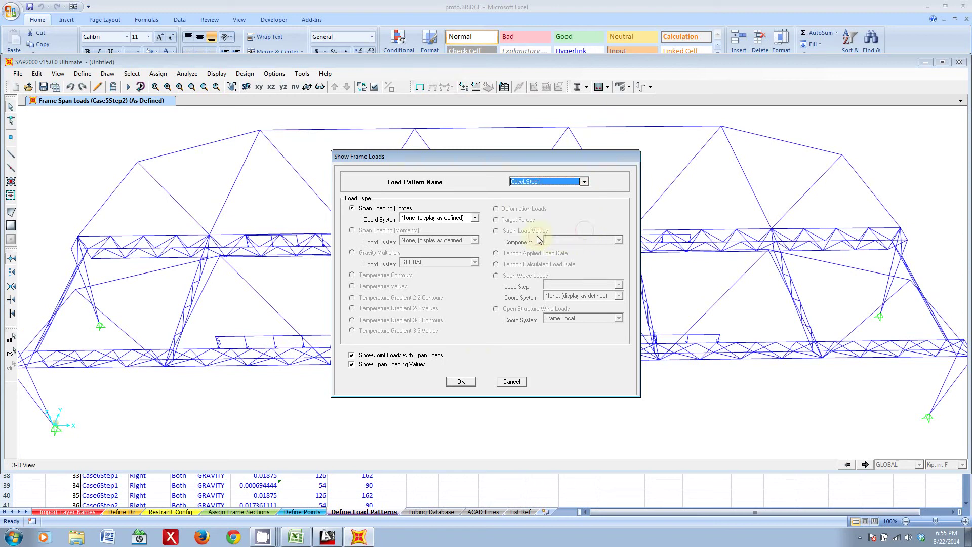
pyautogui.click(459, 383)
pyautogui.keyDown('shift'); pyautogui.moveTo(464, 299); pyautogui.dragTo(488, 284, button='middle'); pyautogui.keyUp('shift')
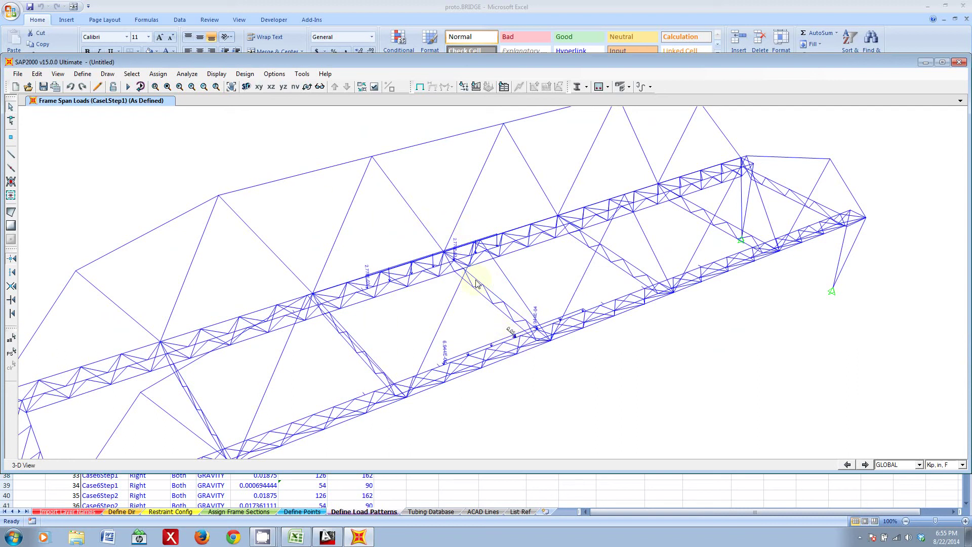
pyautogui.scroll(-2, 475, 277)
pyautogui.click(74, 76)
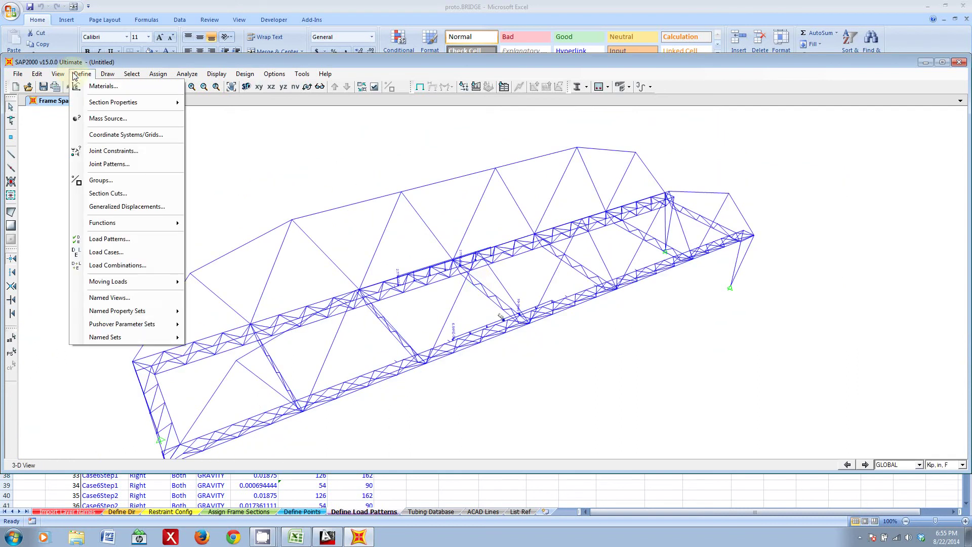
pyautogui.click(121, 265)
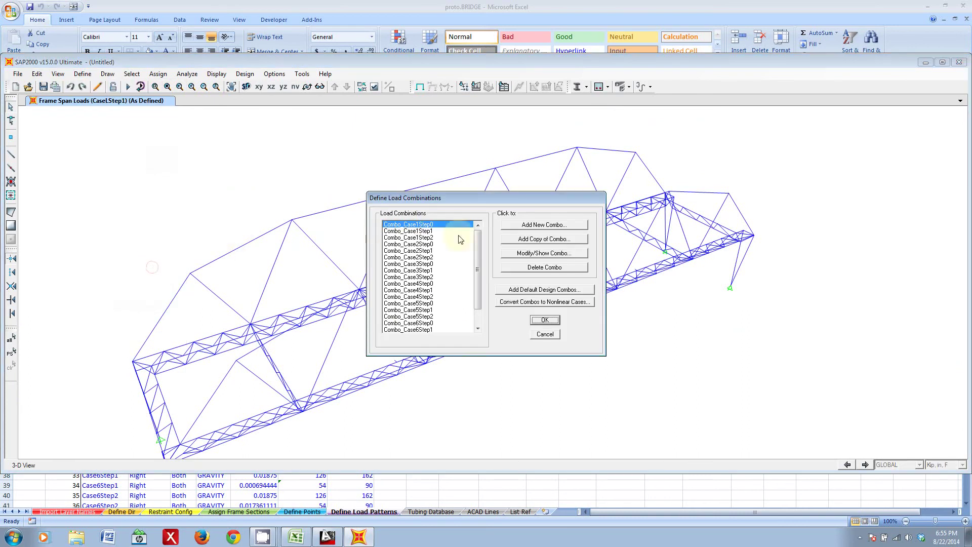
pyautogui.scroll(-1, 479, 249)
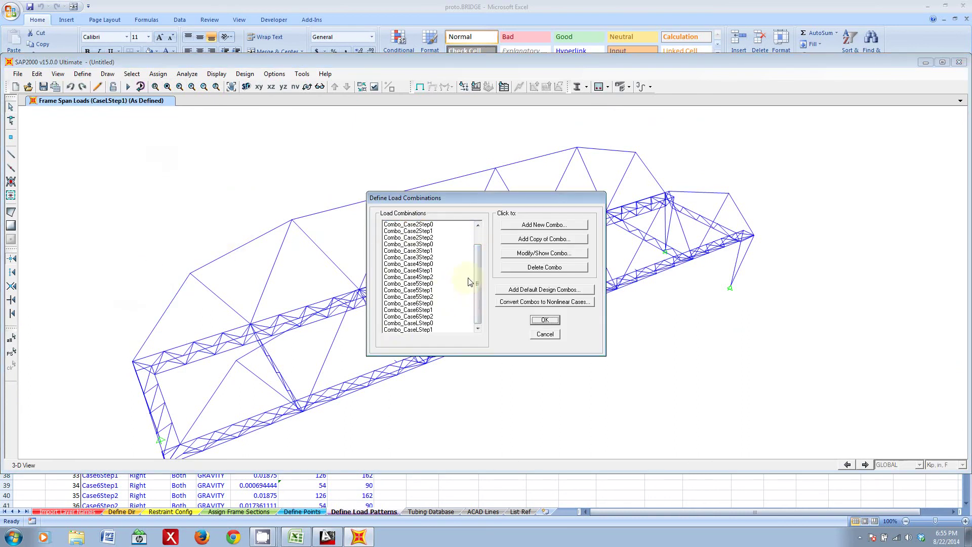
pyautogui.click(433, 250)
pyautogui.click(536, 253)
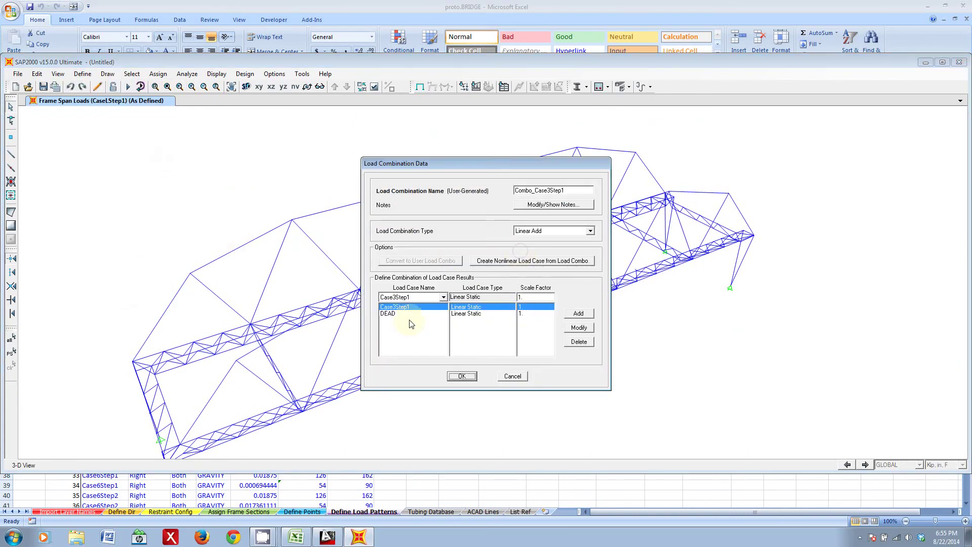
pyautogui.click(388, 314)
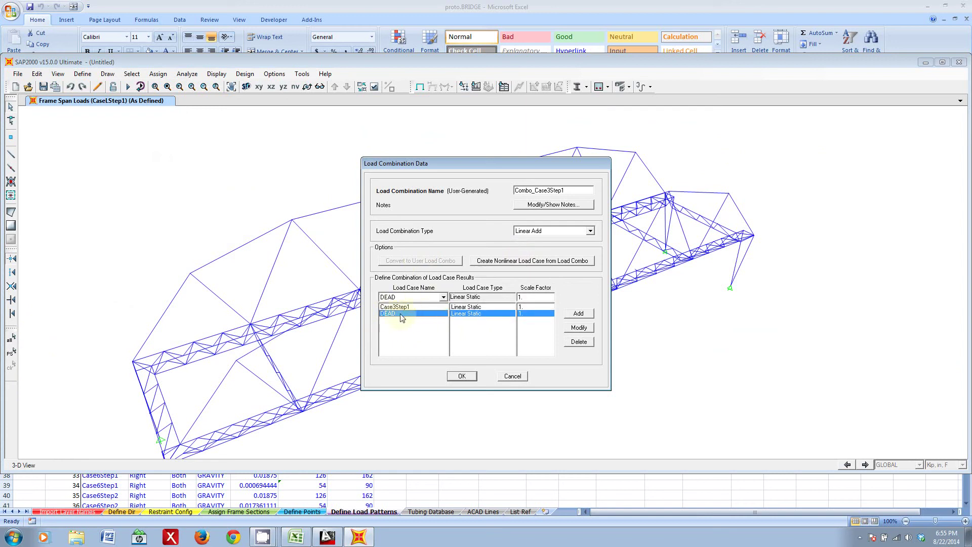
pyautogui.click(394, 307)
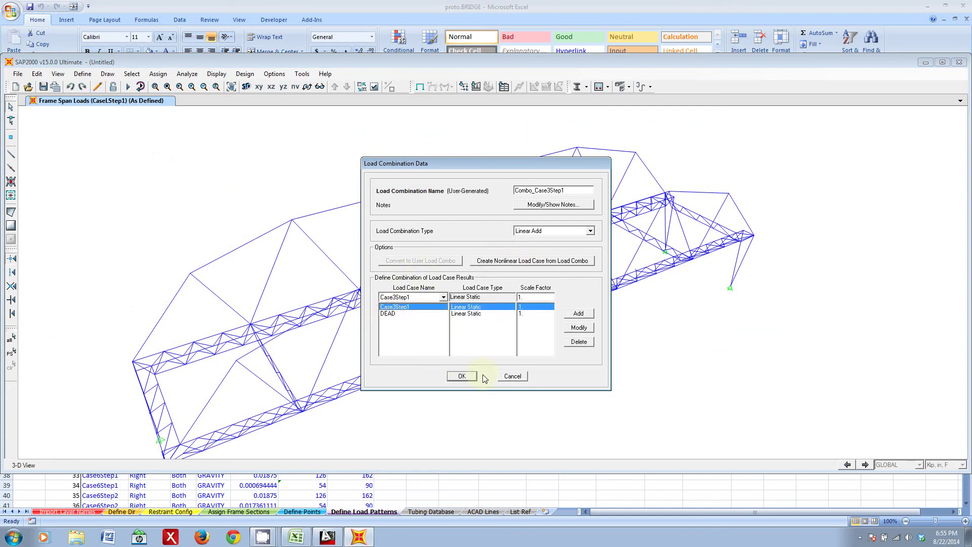
pyautogui.click(512, 376)
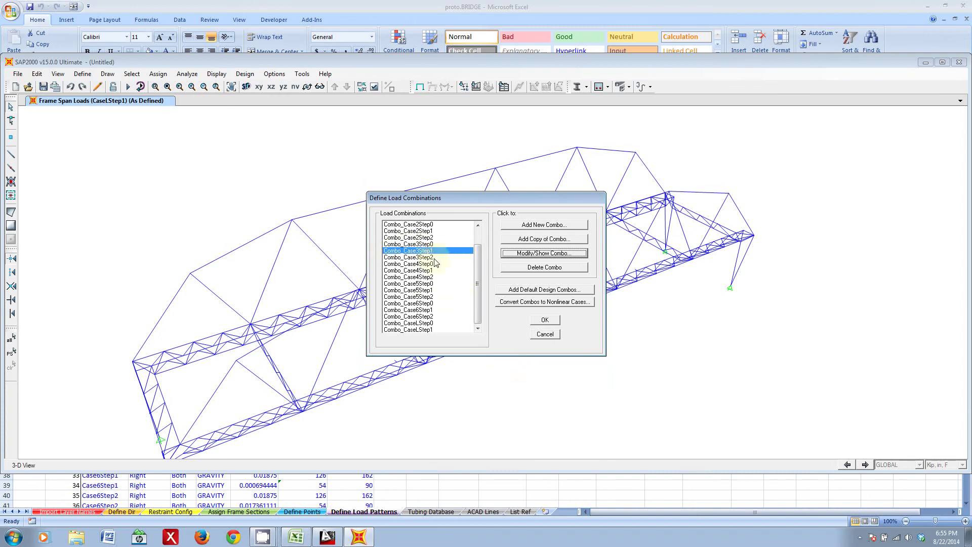
pyautogui.click(540, 322)
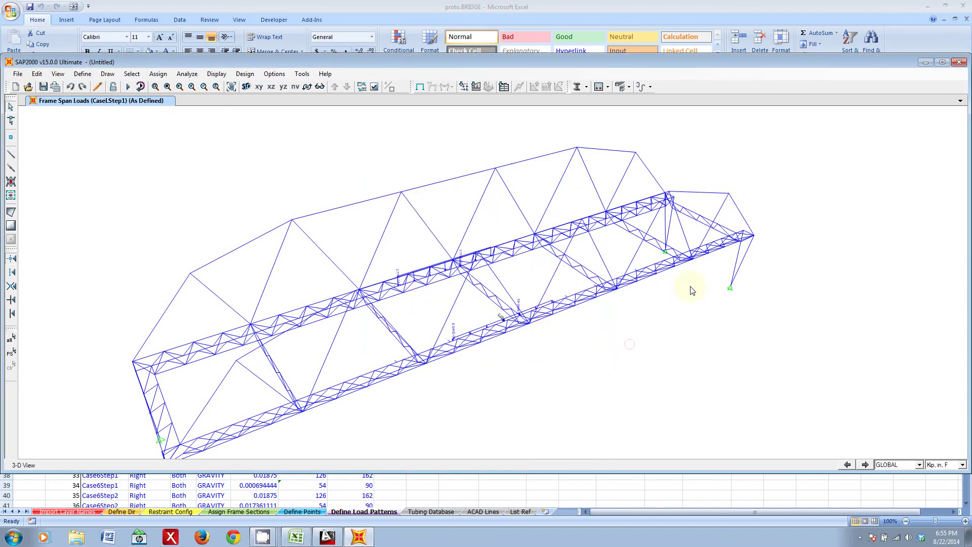
pyautogui.click(586, 87)
pyautogui.click(616, 149)
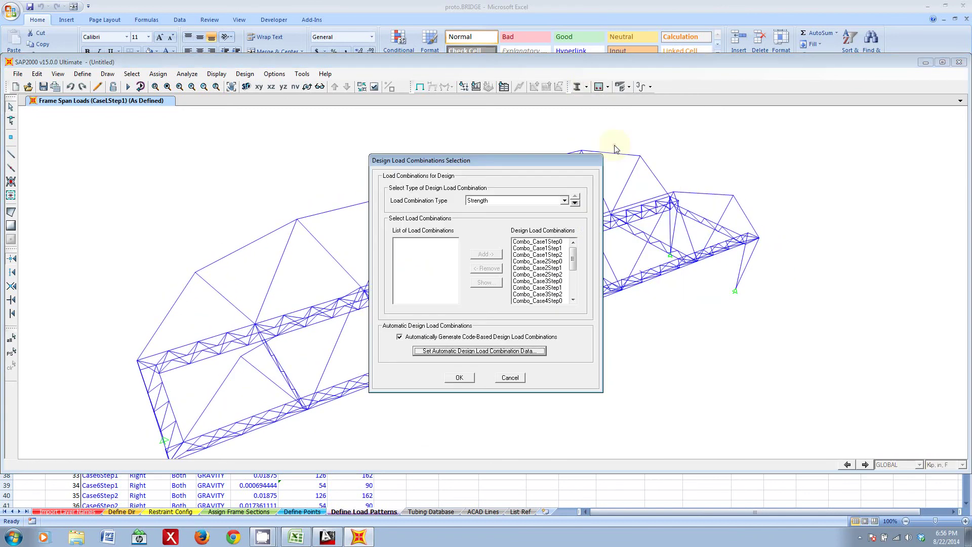
pyautogui.scroll(-4, 563, 249)
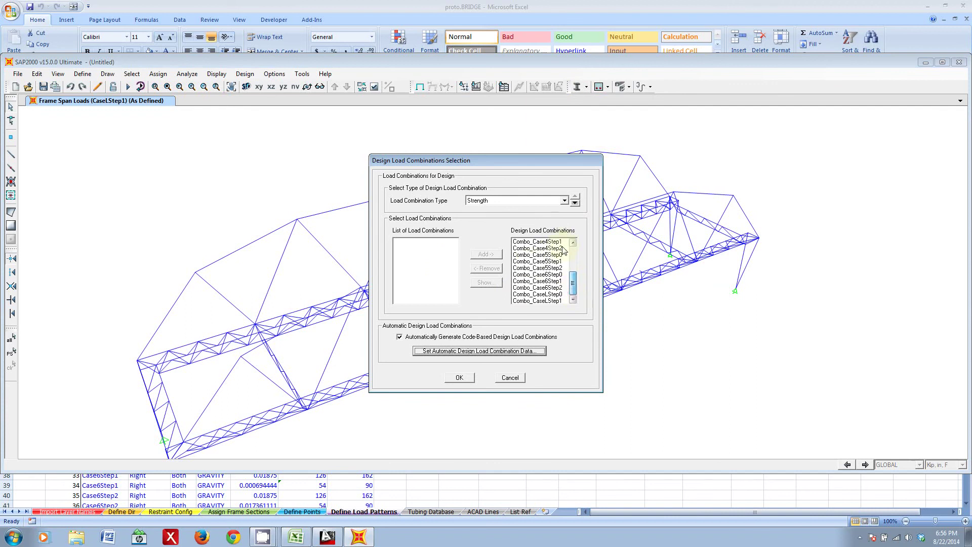
pyautogui.scroll(4, 563, 250)
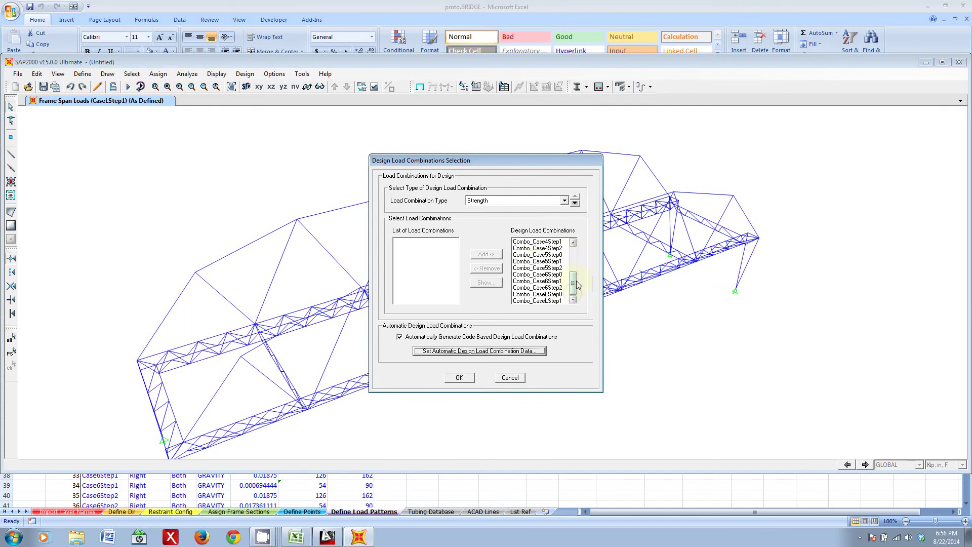
pyautogui.click(399, 336)
pyautogui.click(509, 380)
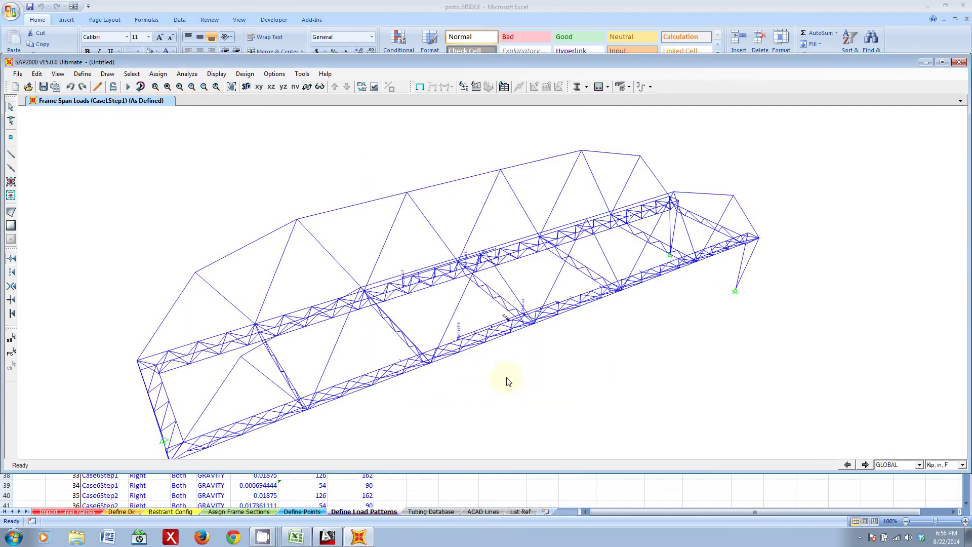
pyautogui.click(631, 331)
pyautogui.moveTo(468, 383); pyautogui.dragTo(501, 347, button='middle')
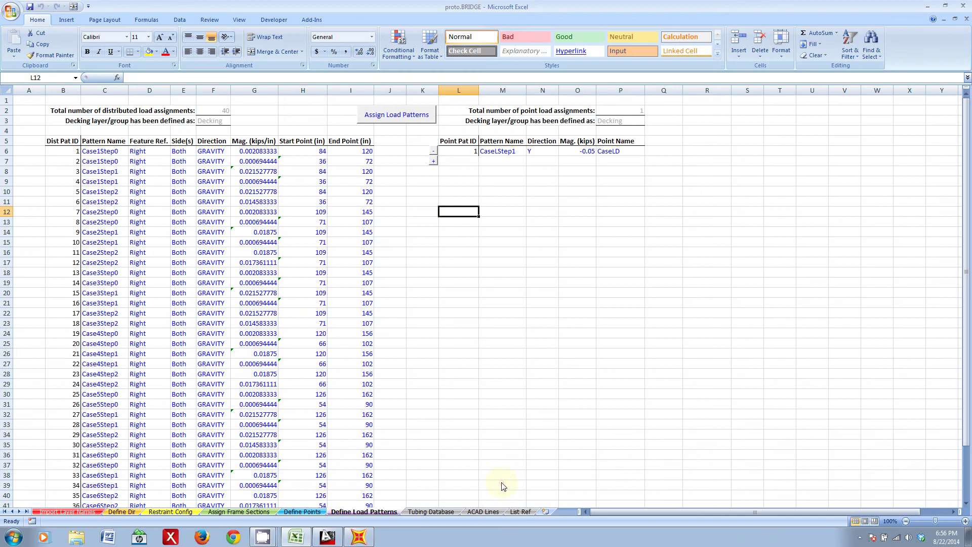
pyautogui.click(439, 262)
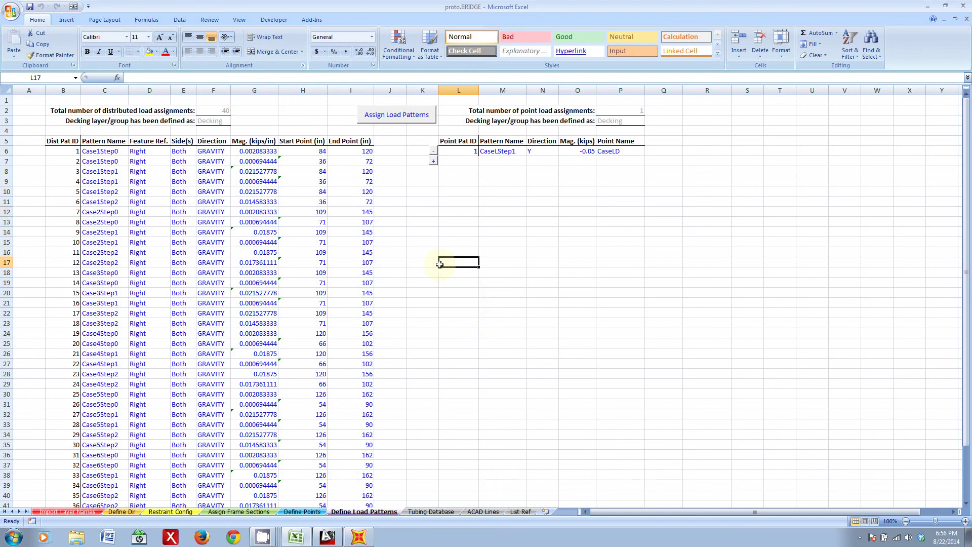
pyautogui.click(414, 180)
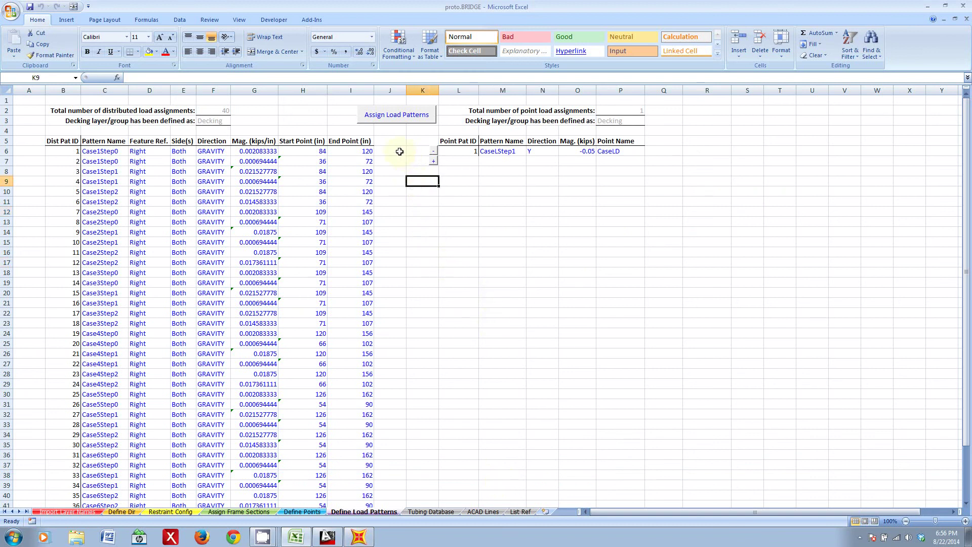
pyautogui.moveTo(399, 152); pyautogui.dragTo(421, 196)
pyautogui.click(501, 202)
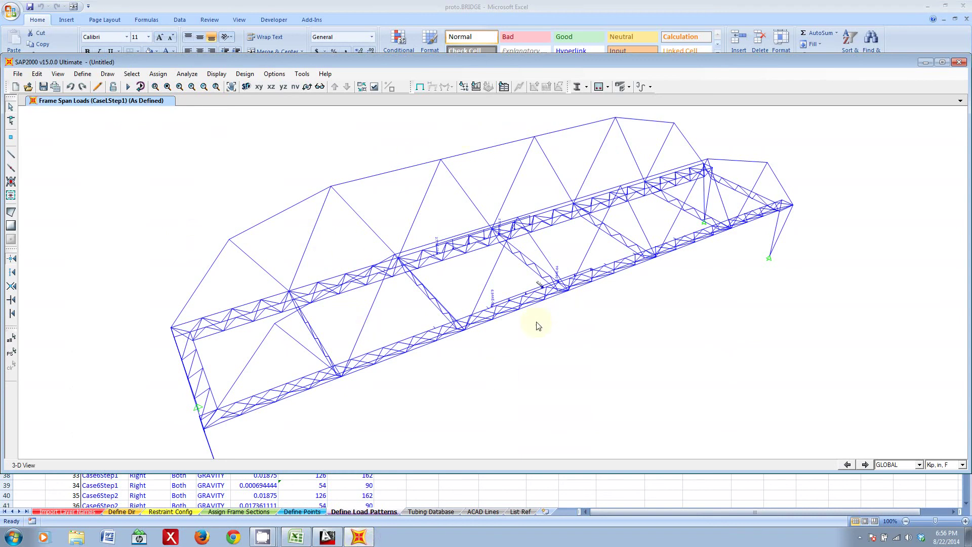
pyautogui.scroll(-3, 456, 336)
pyautogui.moveTo(560, 382); pyautogui.dragTo(571, 356, button='middle')
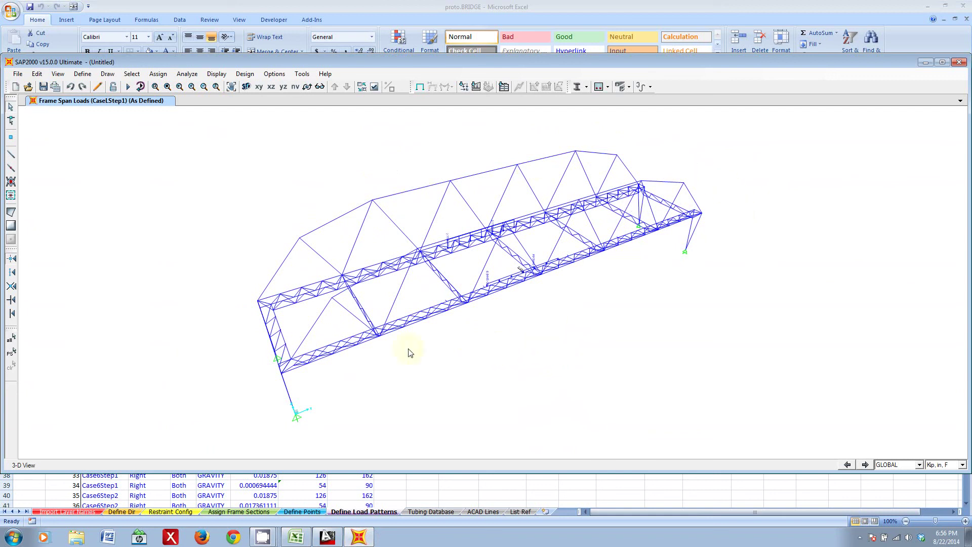
# Bring the proto.BRIDGE workbook in front of SAP2000, then switch to the screen recorder window
pyautogui.click(512, 502)
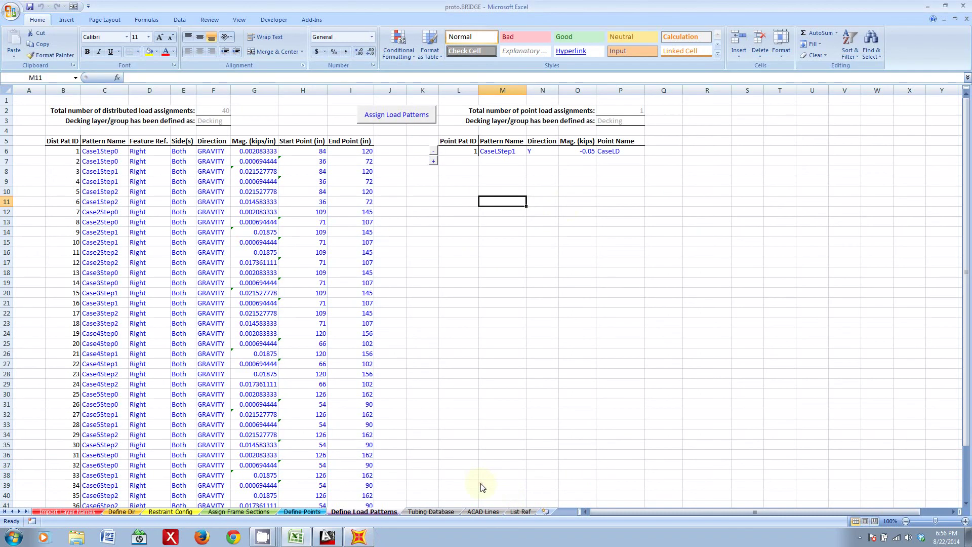
pyautogui.click(403, 221)
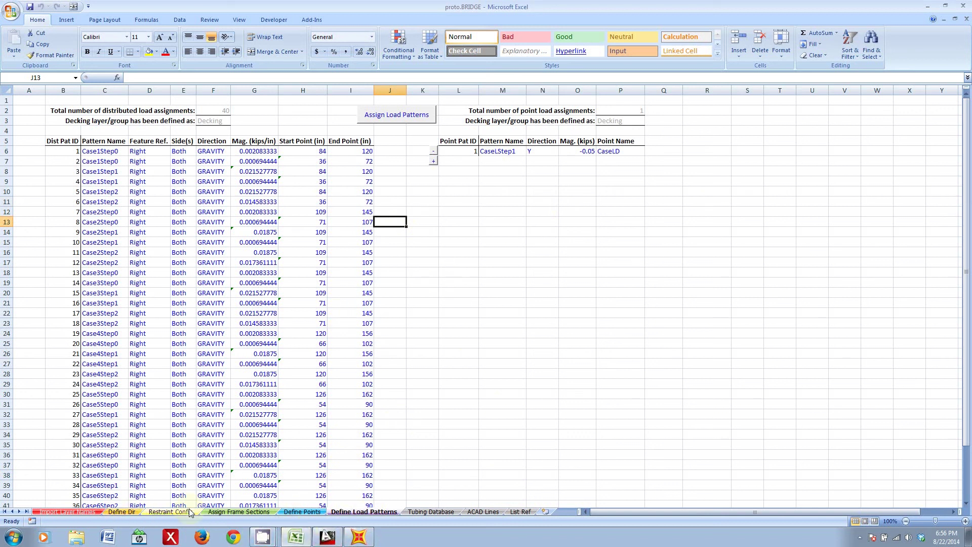
pyautogui.moveTo(265, 539)
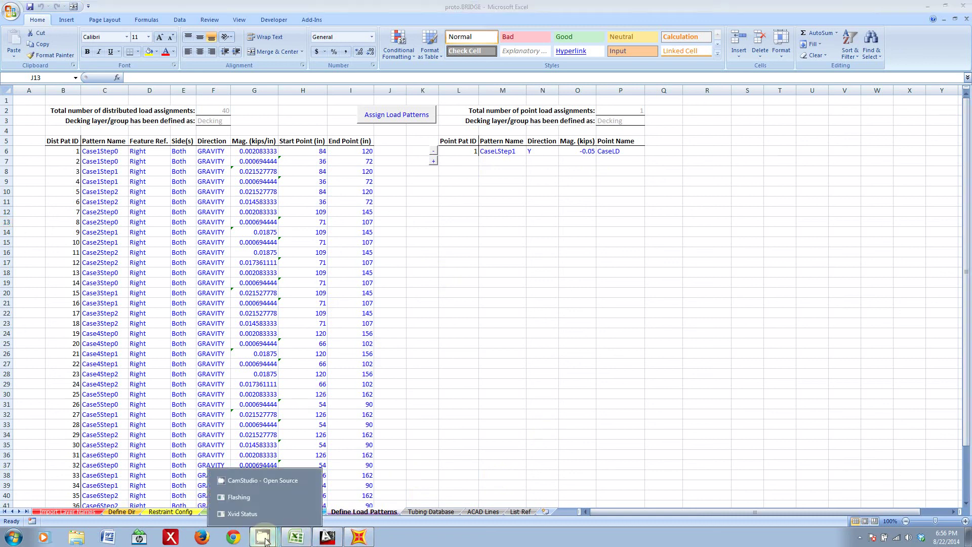
pyautogui.click(272, 481)
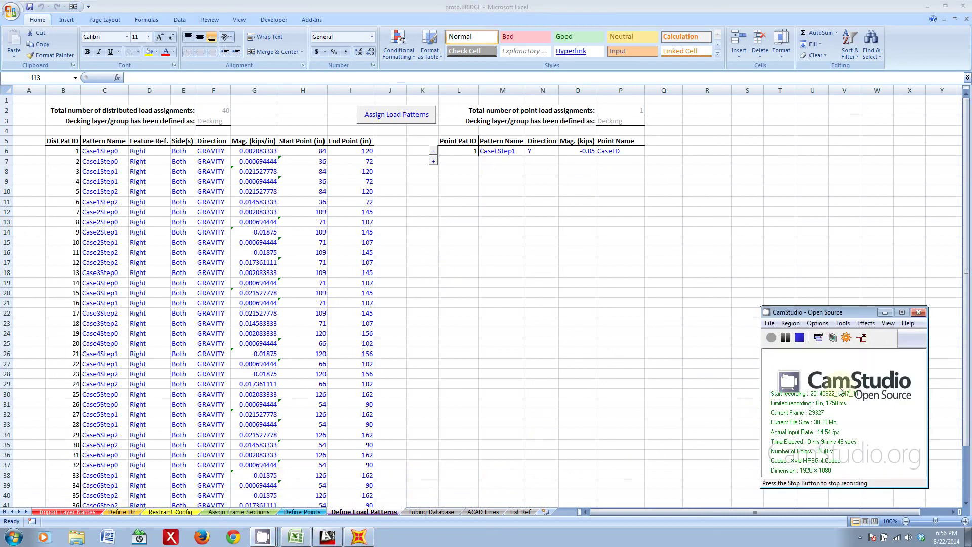